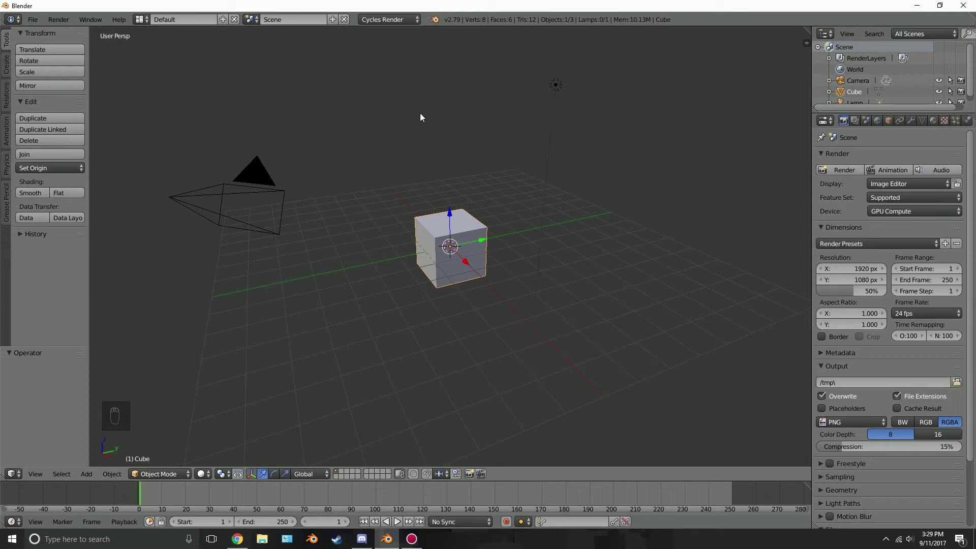
Change the header's render engine dropdown from Cycles Render to Blender Render
{"action": "left_click", "coordinate": [391, 18]}
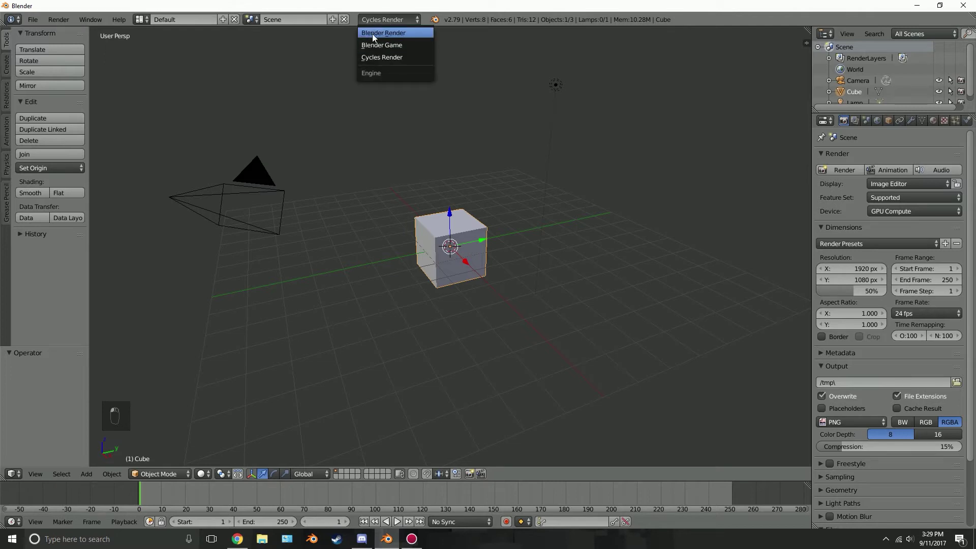
{"action": "left_click", "coordinate": [374, 35]}
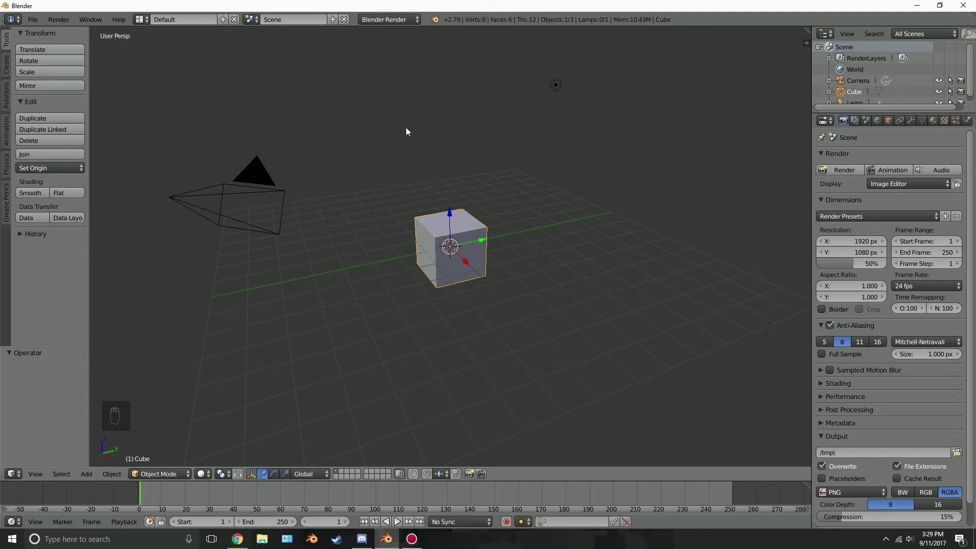
Delete the default cube and add a plane mesh in its place
{"action": "key", "text": "x"}
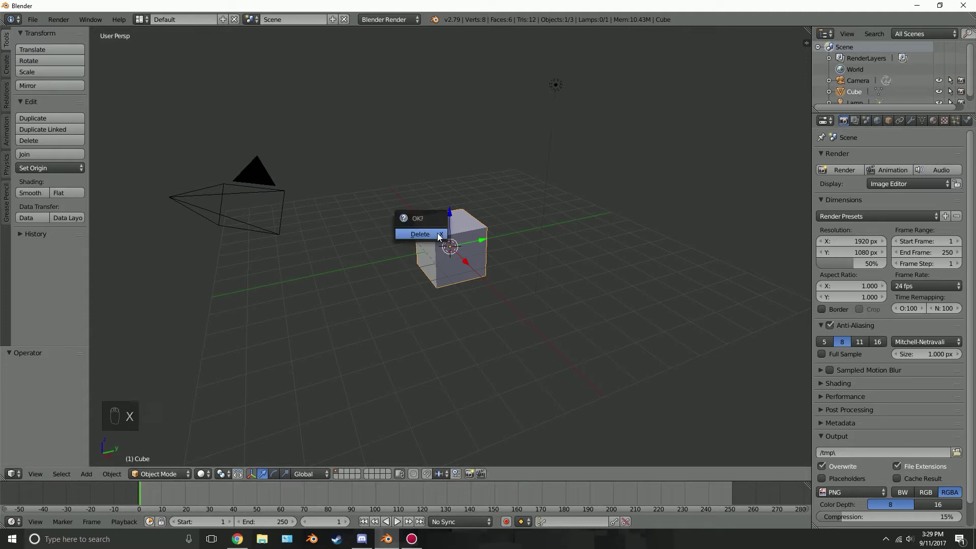
{"action": "left_click", "coordinate": [438, 237]}
{"action": "key", "text": "shift+a"}
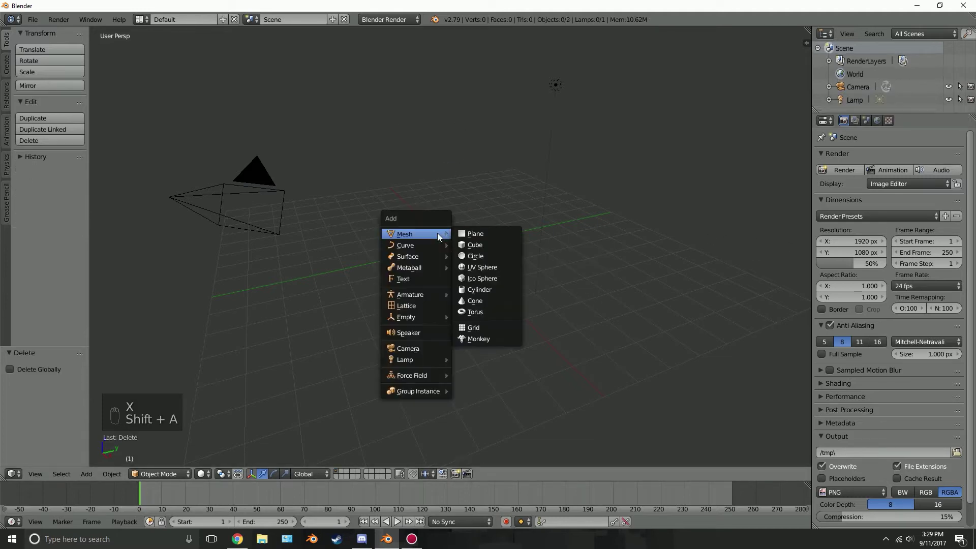
{"action": "left_click", "coordinate": [480, 234]}
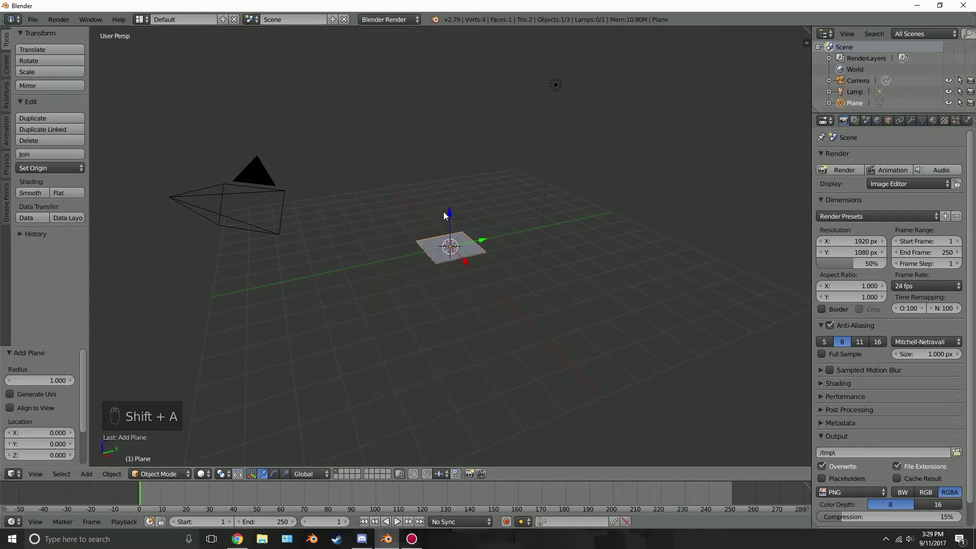
Lift the plane above the grid along Z and bring up its particle settings
{"action": "left_click_drag", "start_coordinate": [449, 213], "coordinate": [454, 138]}
{"action": "middle_click_drag", "start_coordinate": [455, 138], "coordinate": [445, 99]}
{"action": "left_click_drag", "start_coordinate": [445, 100], "coordinate": [449, 95]}
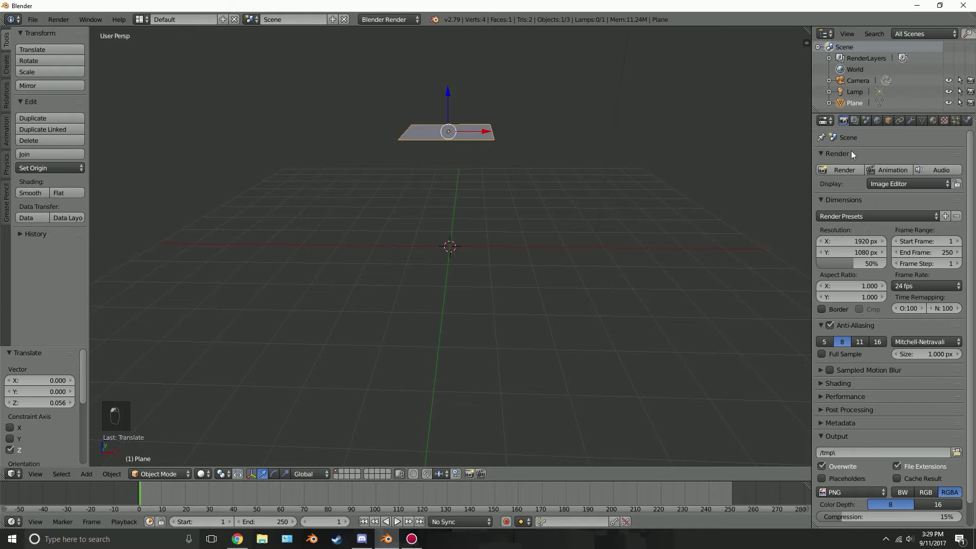
{"action": "left_click", "coordinate": [955, 121]}
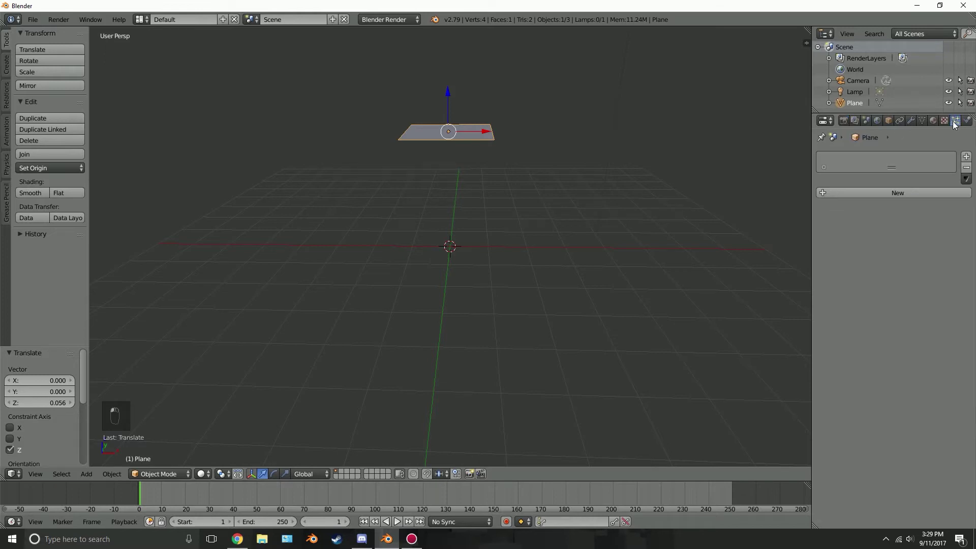
Add a particle system to the plane emitting 5 particles with End frame 4
{"action": "left_click", "coordinate": [916, 191]}
{"action": "scroll", "coordinate": [875, 283], "scroll_direction": "down", "scroll_amount": 8}
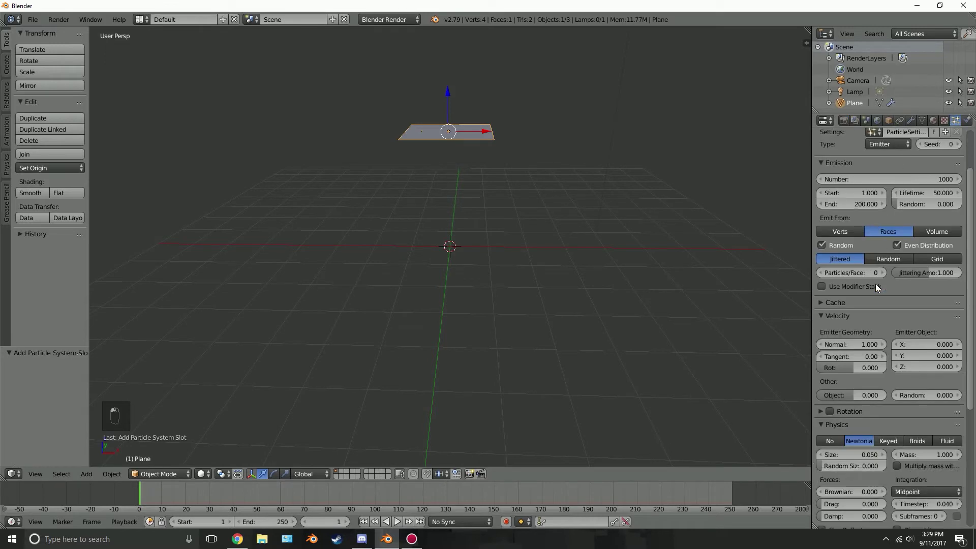
{"action": "scroll", "coordinate": [875, 282], "scroll_direction": "down", "scroll_amount": 4}
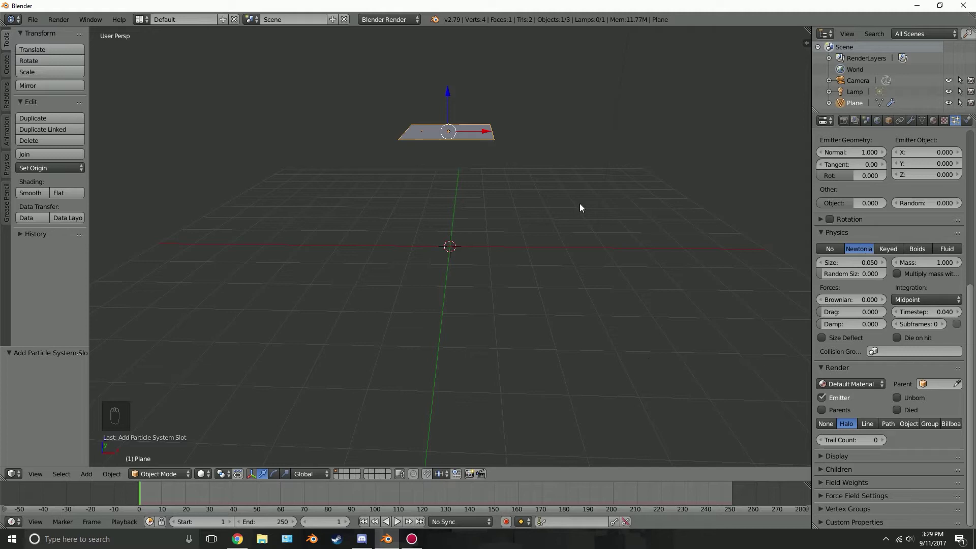
{"action": "scroll", "coordinate": [885, 311], "scroll_direction": "up", "scroll_amount": 12}
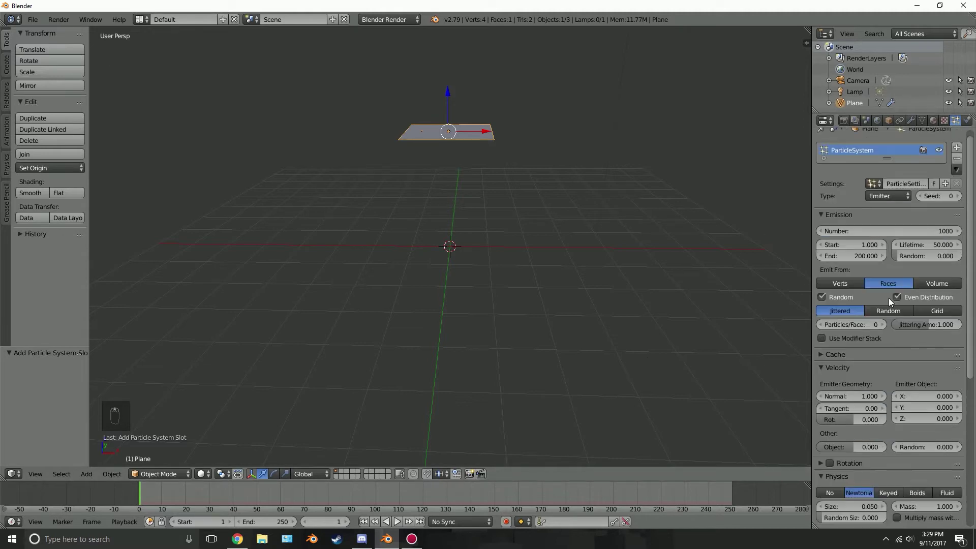
{"action": "left_click", "coordinate": [872, 230]}
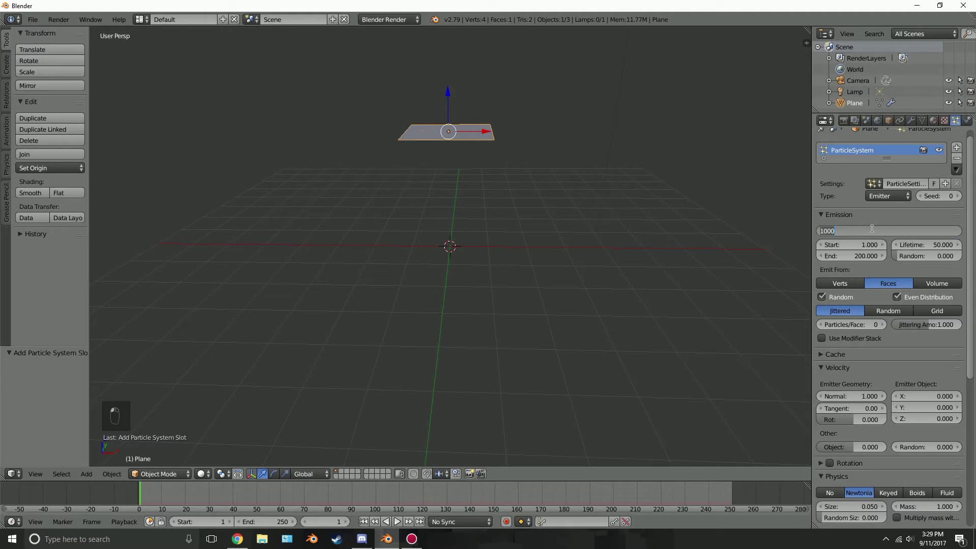
{"action": "type", "text": "5"}
{"action": "key", "text": "Return"}
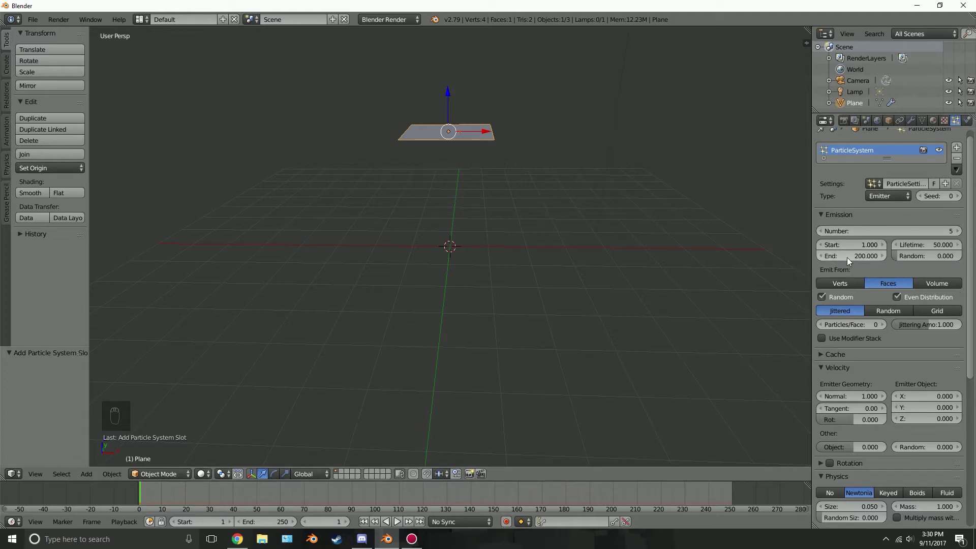
{"action": "left_click", "coordinate": [846, 257]}
{"action": "type", "text": "4"}
{"action": "key", "text": "Return"}
Play the animation briefly so the five particles emit and drop below the plane
{"action": "middle_click_drag", "start_coordinate": [458, 229], "coordinate": [448, 206]}
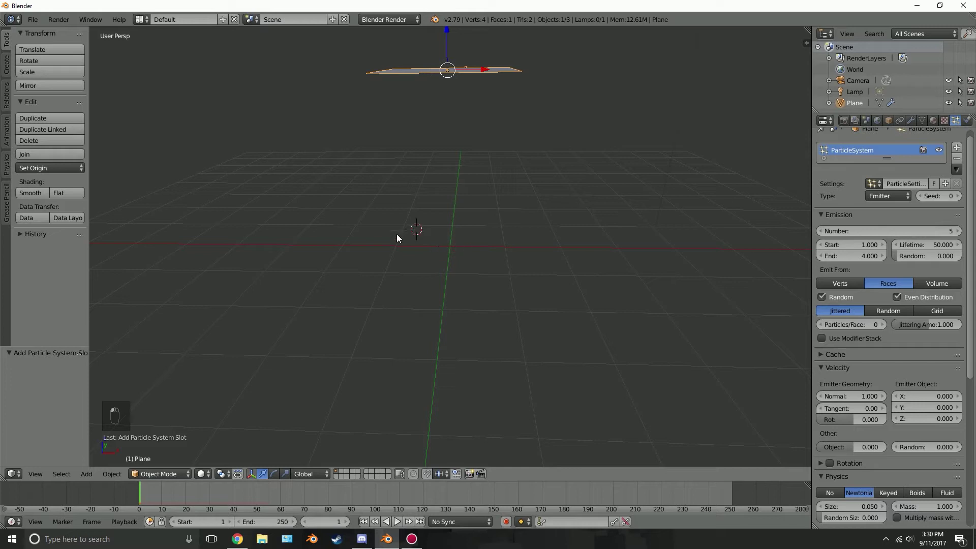
{"action": "left_click_drag", "start_coordinate": [397, 238], "coordinate": [519, 222]}
{"action": "left_click_drag", "start_coordinate": [450, 186], "coordinate": [564, 332]}
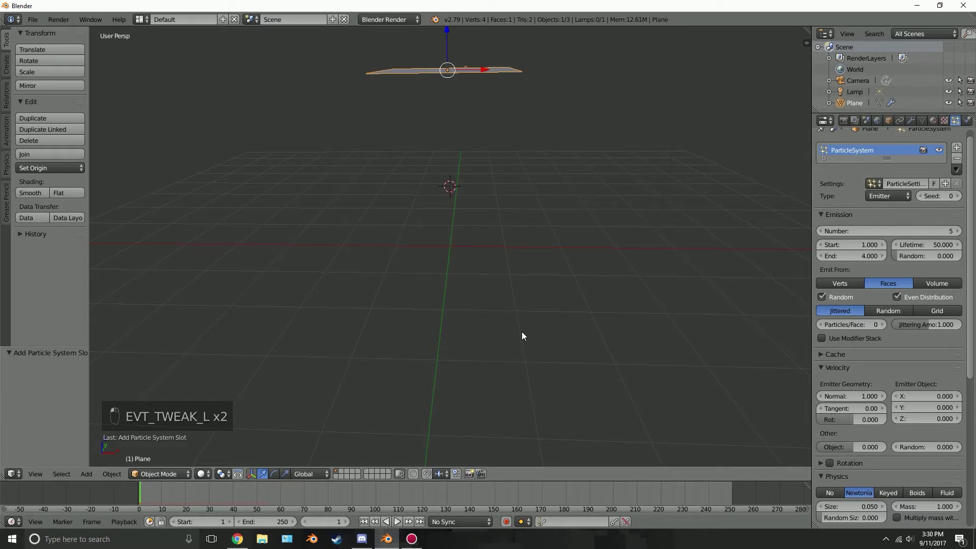
{"action": "key", "text": "alt+a"}
{"action": "key", "text": "alt+a"}
{"action": "middle_click_drag", "start_coordinate": [513, 330], "coordinate": [499, 290]}
{"action": "key", "text": "alt+a"}
{"action": "key", "text": "alt+a"}
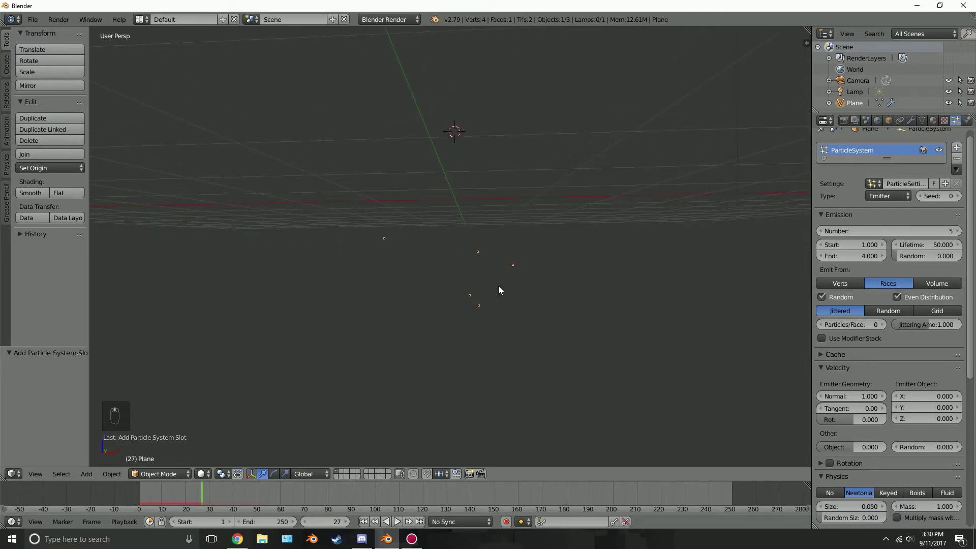
Align the camera to the view, then rotate and move it to frame the particles
{"action": "key", "text": "ctrl+alt+KP_0"}
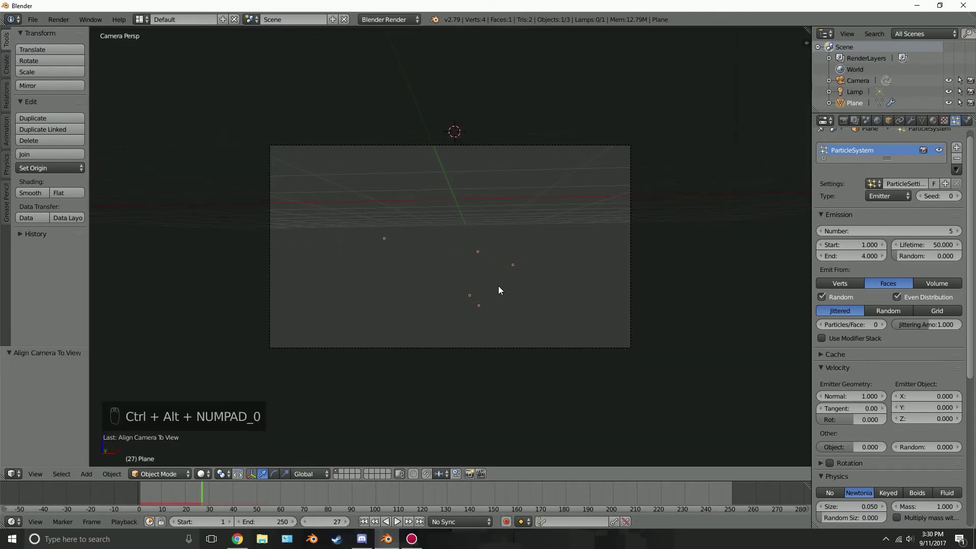
{"action": "right_click", "coordinate": [630, 293]}
{"action": "key", "text": "r"}
{"action": "key", "text": "r"}
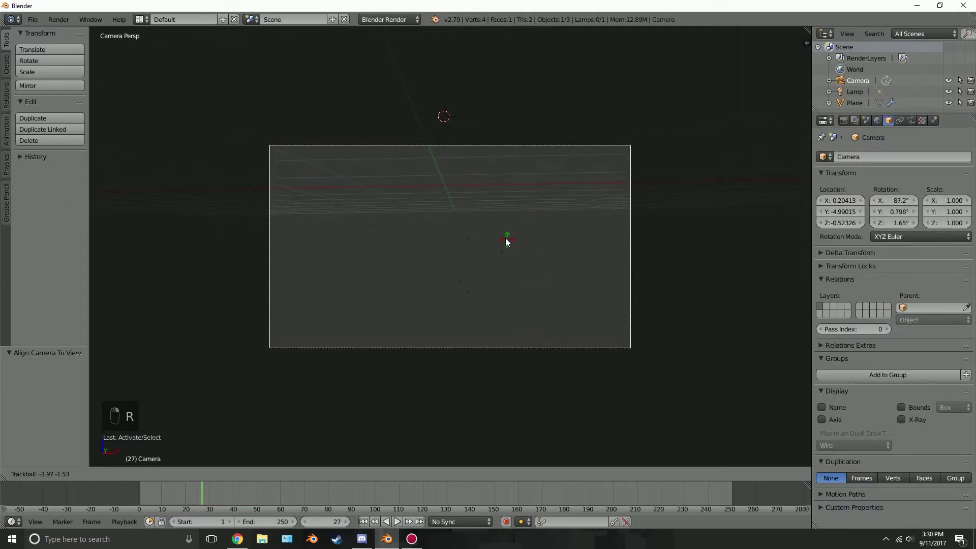
{"action": "left_click", "coordinate": [547, 281]}
{"action": "key", "text": "g"}
{"action": "left_click", "coordinate": [548, 301]}
{"action": "key", "text": "g"}
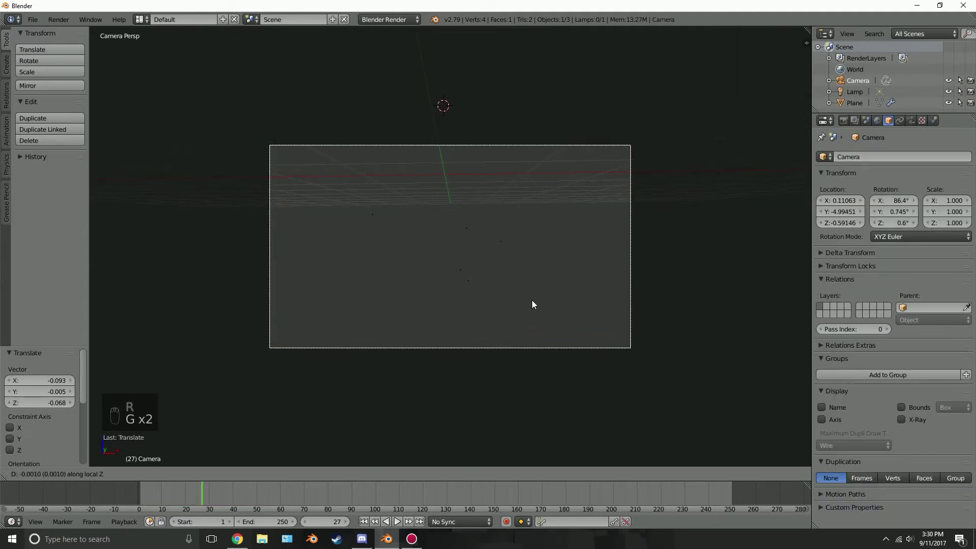
{"action": "left_click", "coordinate": [514, 267]}
{"action": "key", "text": "g"}
{"action": "left_click", "coordinate": [518, 295]}
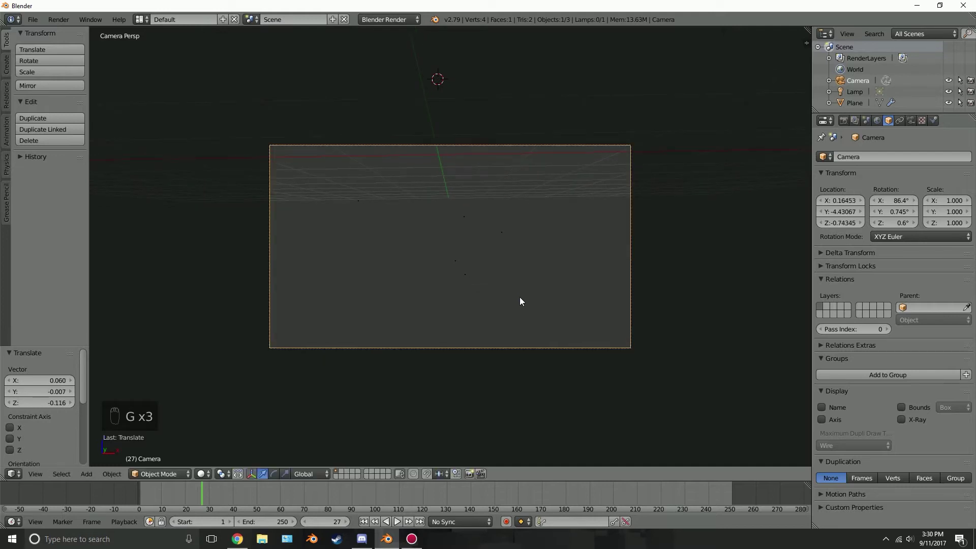
{"action": "scroll", "coordinate": [519, 300], "scroll_direction": "up", "scroll_amount": 2}
{"action": "key", "text": "g"}
{"action": "left_click", "coordinate": [521, 277]}
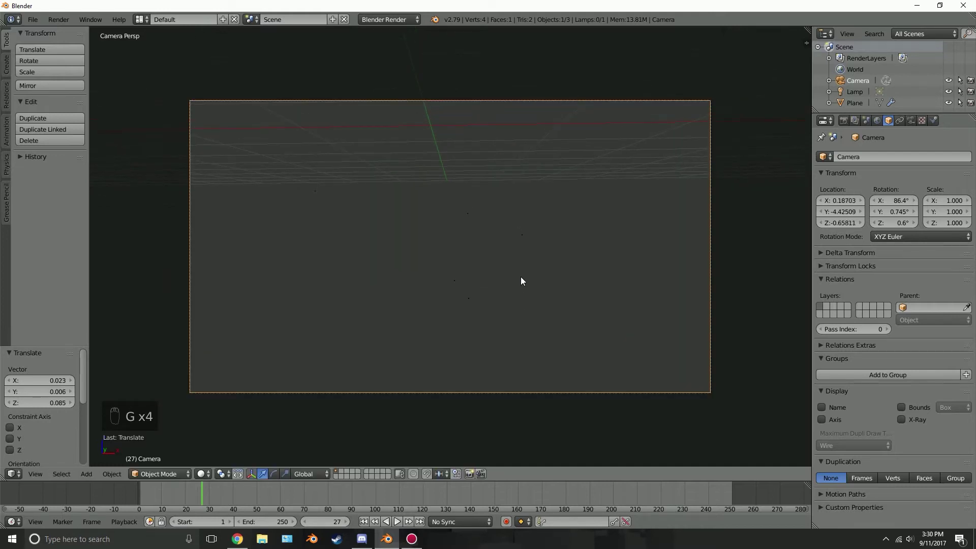
Check the framing in rendered shading and reselect the emitter plane
{"action": "key", "text": "shift+z"}
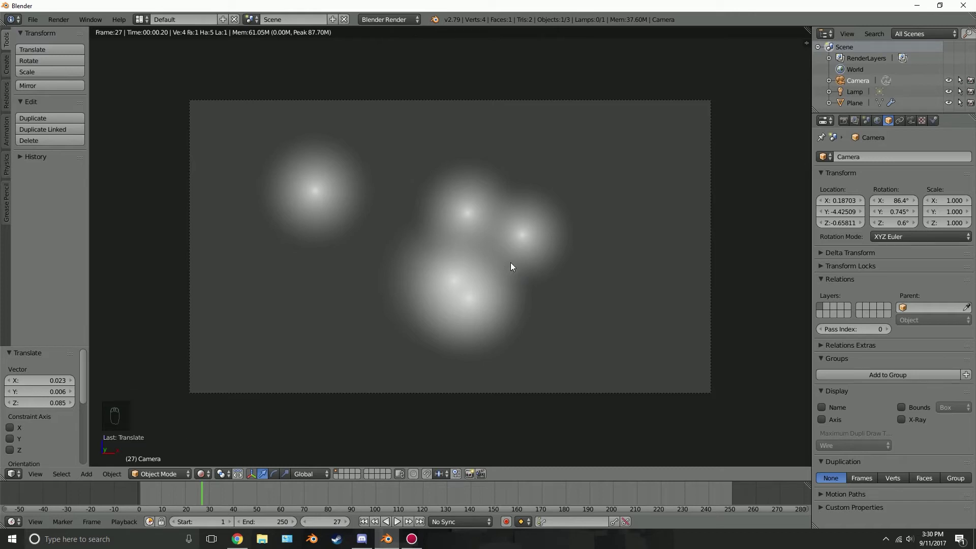
{"action": "scroll", "coordinate": [535, 251], "scroll_direction": "down", "scroll_amount": 5}
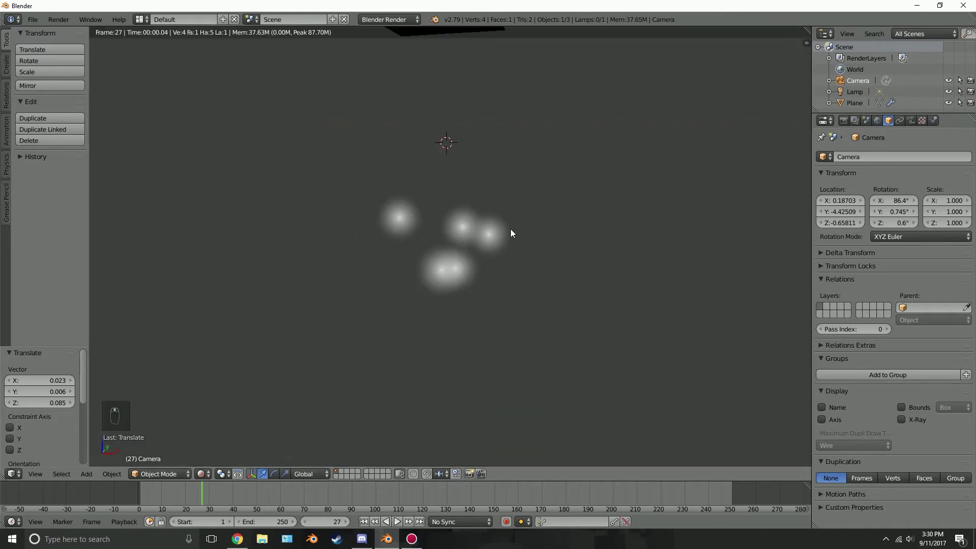
{"action": "middle_click_drag", "start_coordinate": [477, 225], "coordinate": [475, 246]}
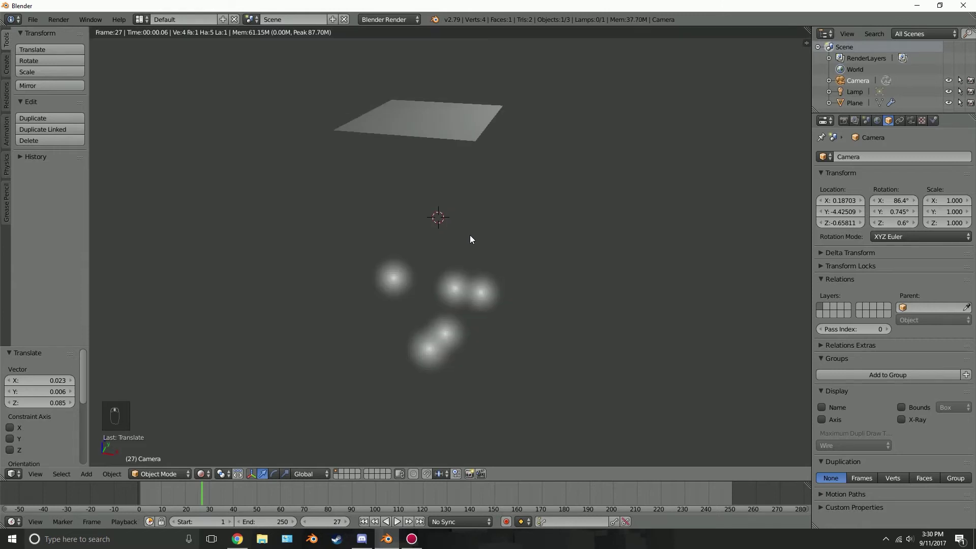
{"action": "right_click", "coordinate": [460, 136]}
Give the plane a new Material.001 of Halo type and preview the glowing particles
{"action": "key", "text": "z"}
{"action": "key", "text": "z"}
{"action": "key", "text": "z"}
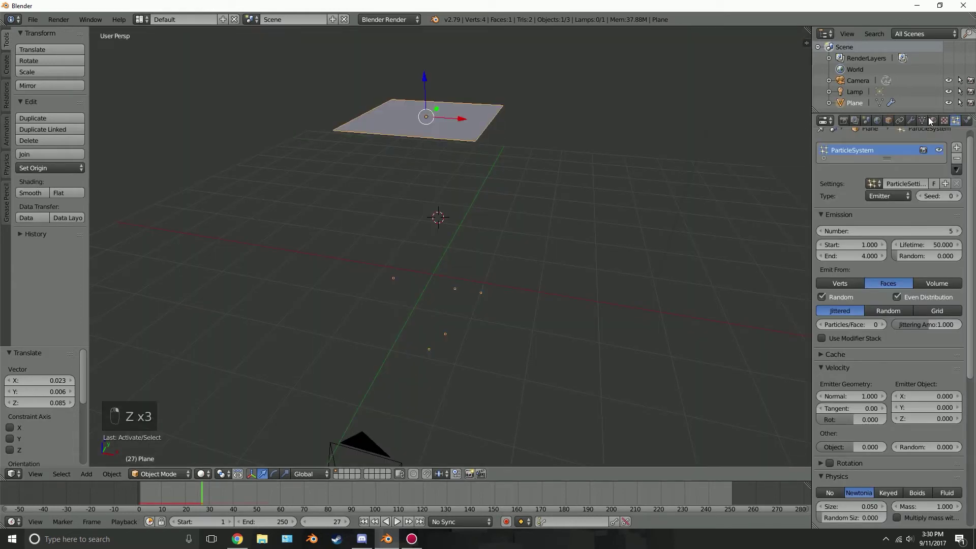
{"action": "left_click", "coordinate": [933, 122]}
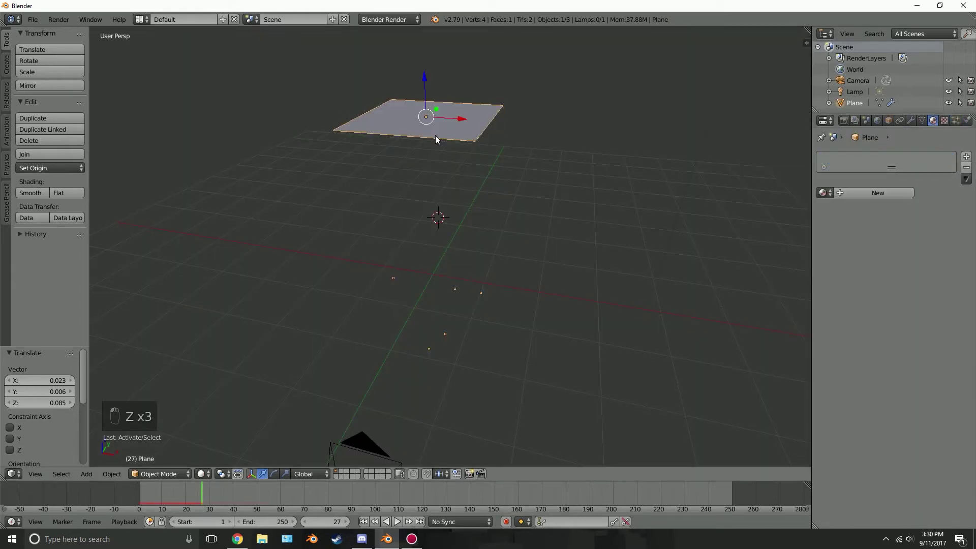
{"action": "left_click", "coordinate": [867, 193]}
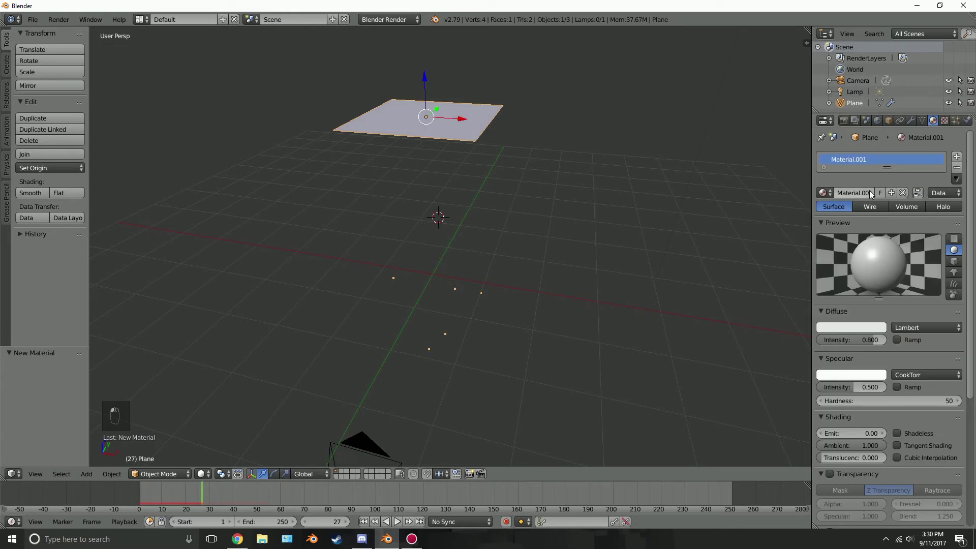
{"action": "left_click", "coordinate": [937, 207]}
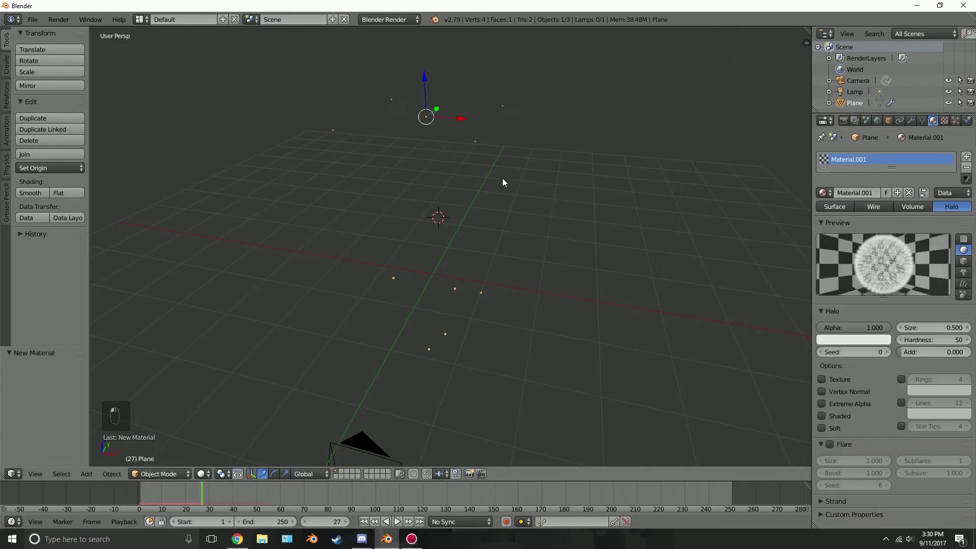
{"action": "key", "text": "shift+z"}
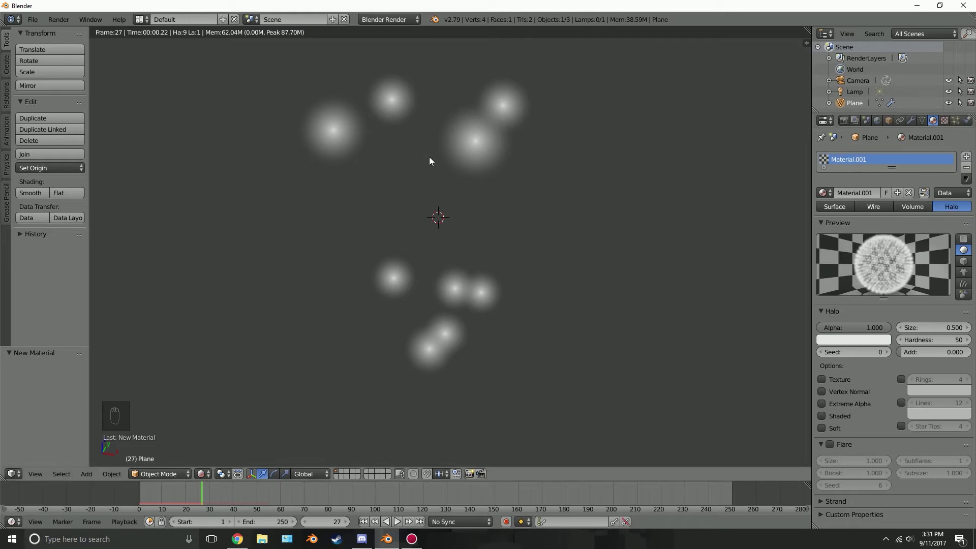
{"action": "key", "text": "Tab"}
{"action": "key", "text": "z"}
{"action": "key", "text": "Tab"}
{"action": "mouse_move", "coordinate": [482, 133]}
{"action": "middle_mouse_down"}
{"action": "mouse_move", "coordinate": [459, 168]}
{"action": "mouse_move", "coordinate": [418, 145]}
{"action": "mouse_move", "coordinate": [453, 131]}
{"action": "mouse_move", "coordinate": [516, 129]}
{"action": "mouse_move", "coordinate": [487, 144]}
{"action": "middle_mouse_up"}
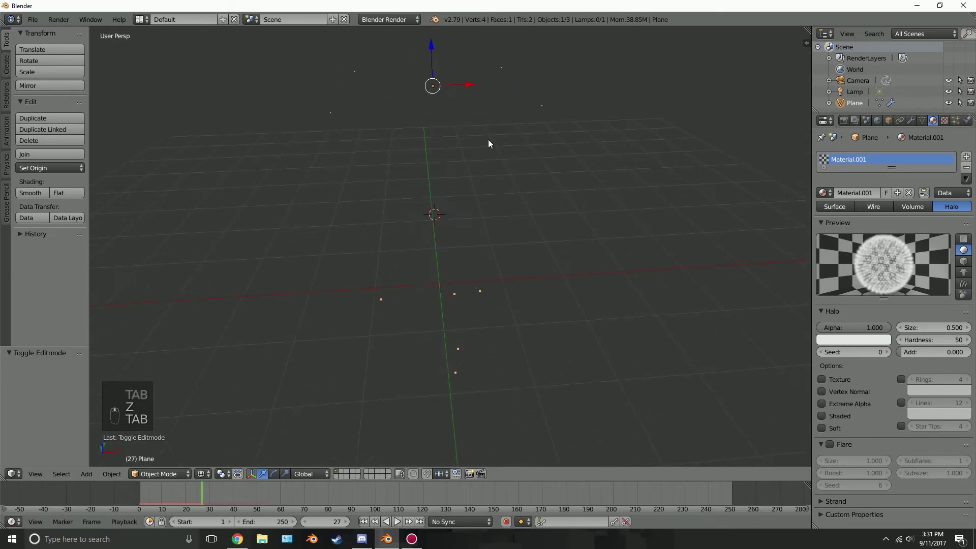
View through the camera in rendered shading and change the halo colour to blue
{"action": "key", "text": "KP_0"}
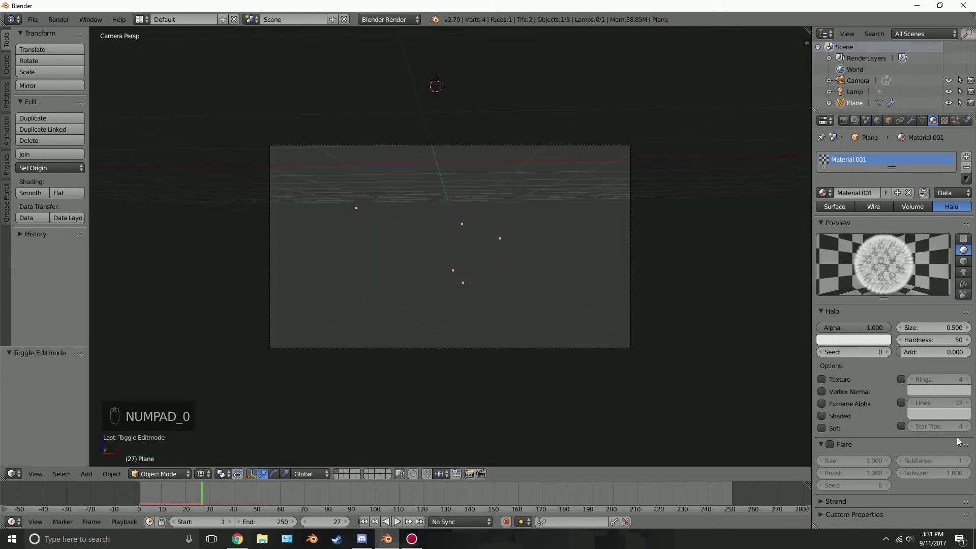
{"action": "scroll", "coordinate": [544, 300], "scroll_direction": "up", "scroll_amount": 2}
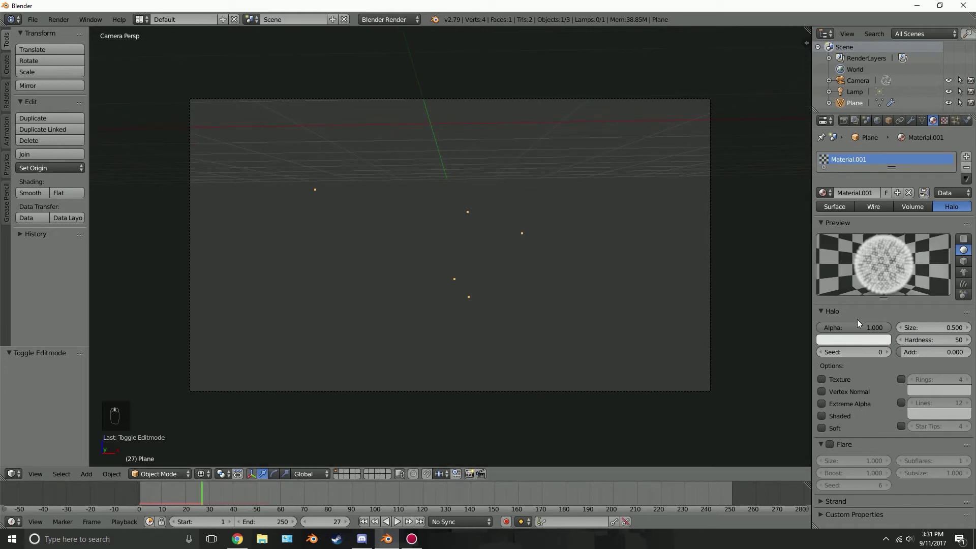
{"action": "key", "text": "shift+z"}
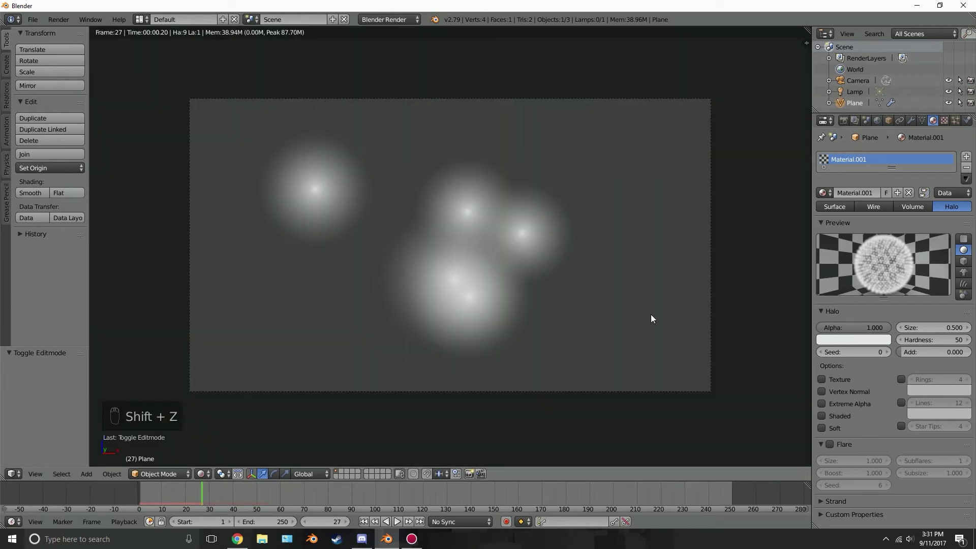
{"action": "mouse_move", "coordinate": [872, 327]}
{"action": "left_mouse_down"}
{"action": "mouse_move", "coordinate": [828, 328]}
{"action": "mouse_move", "coordinate": [867, 327]}
{"action": "left_mouse_up"}
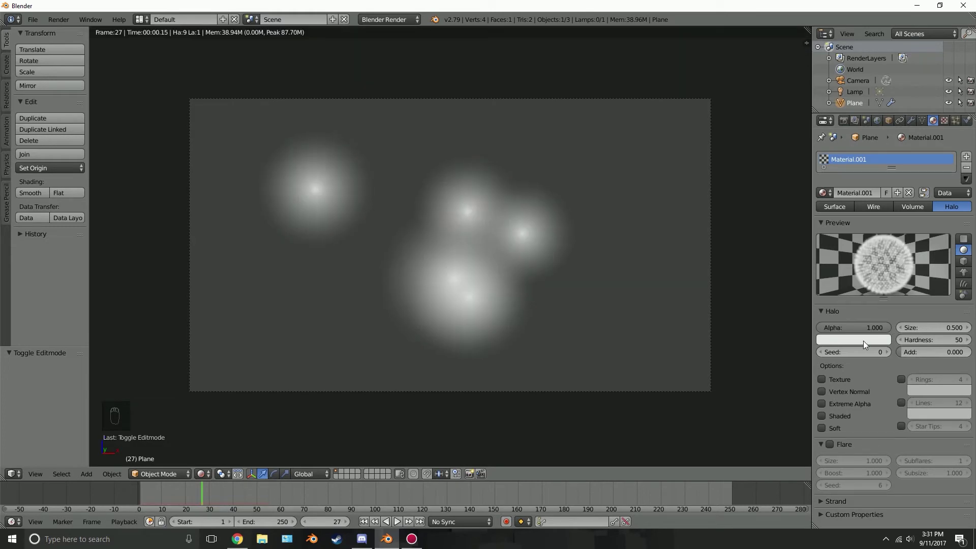
{"action": "left_click", "coordinate": [863, 341]}
{"action": "left_click_drag", "start_coordinate": [848, 226], "coordinate": [869, 208]}
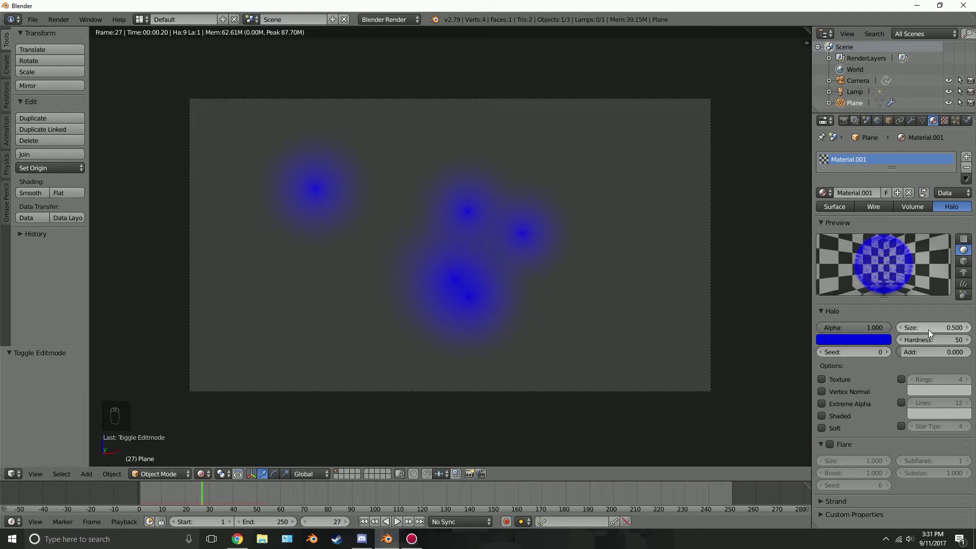
Enable halo Rings, Lines and Star Tips, with 12 lines and 6 star tips
{"action": "left_click", "coordinate": [901, 379]}
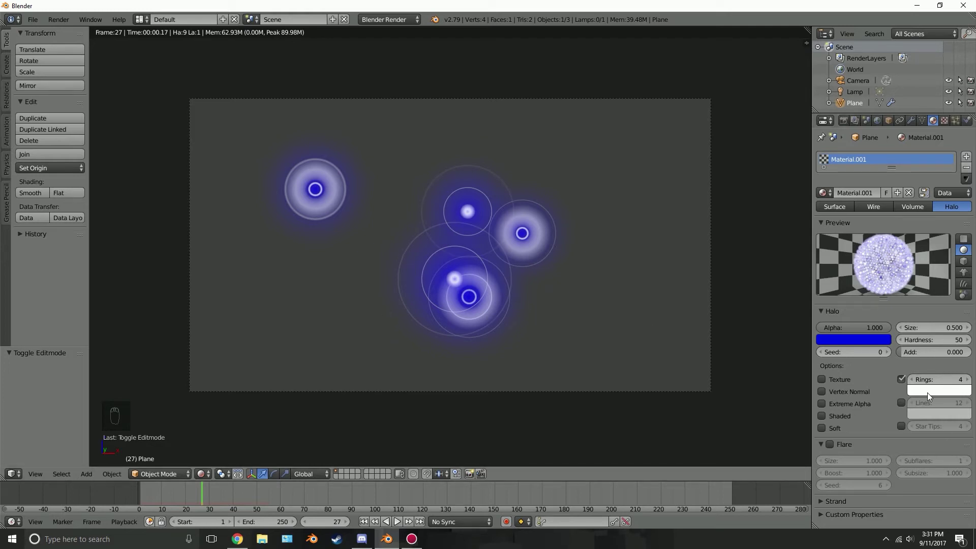
{"action": "left_click", "coordinate": [900, 403]}
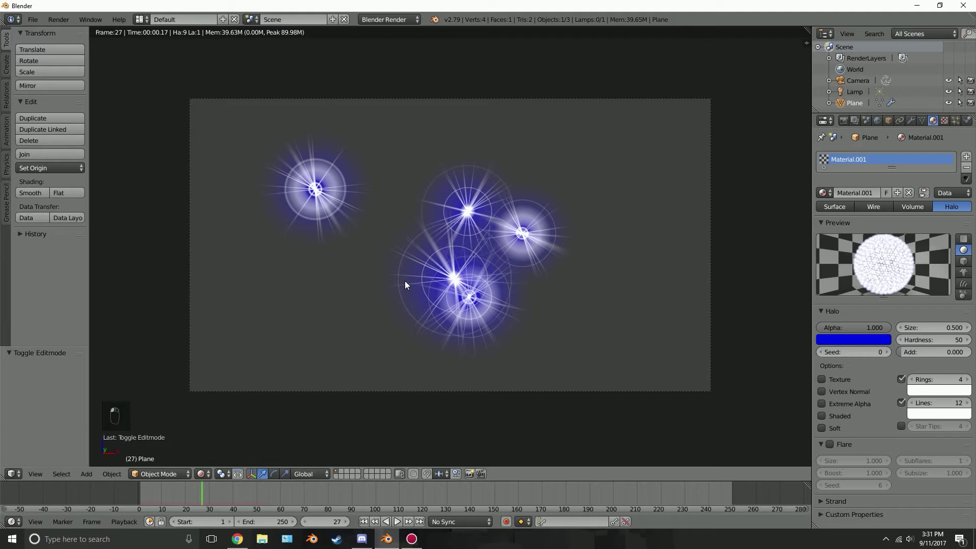
{"action": "left_click", "coordinate": [901, 427]}
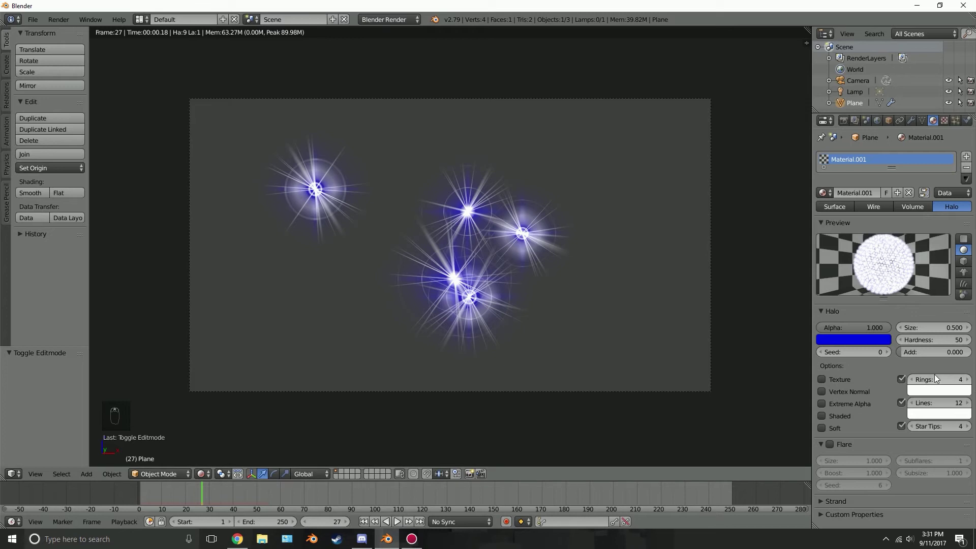
{"action": "scroll", "coordinate": [527, 304], "scroll_direction": "up", "scroll_amount": 2}
{"action": "left_click_drag", "start_coordinate": [939, 379], "coordinate": [940, 402]}
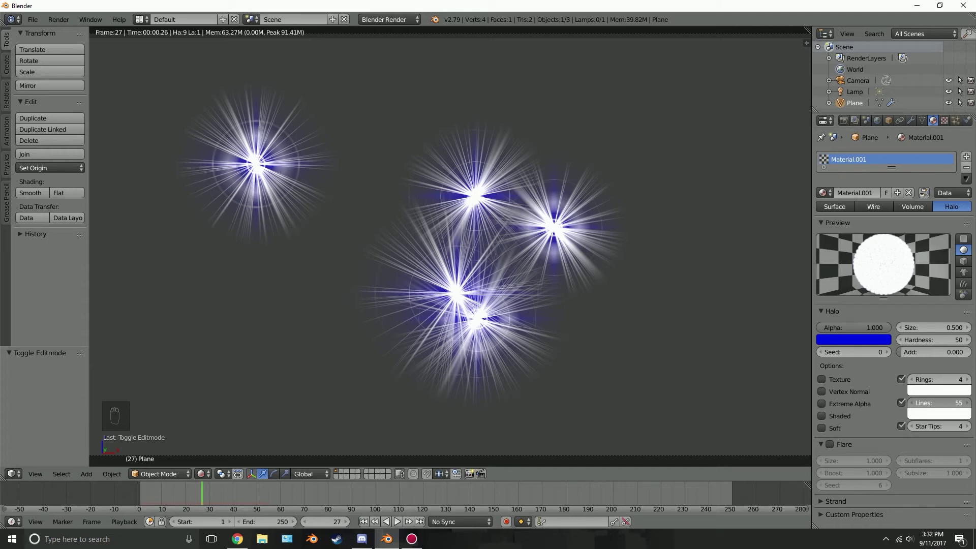
{"action": "key", "text": "ctrl+z"}
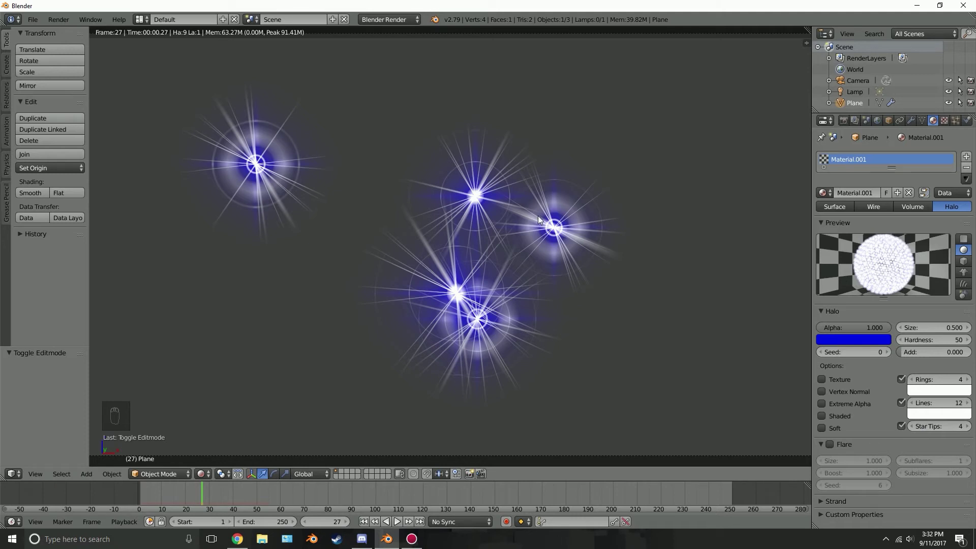
{"action": "left_click", "coordinate": [968, 426]}
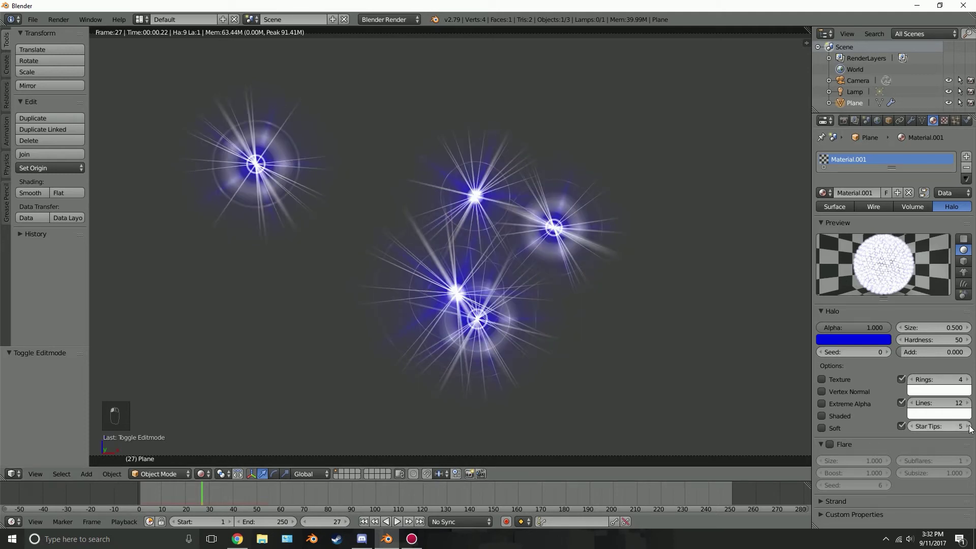
{"action": "left_click", "coordinate": [968, 426]}
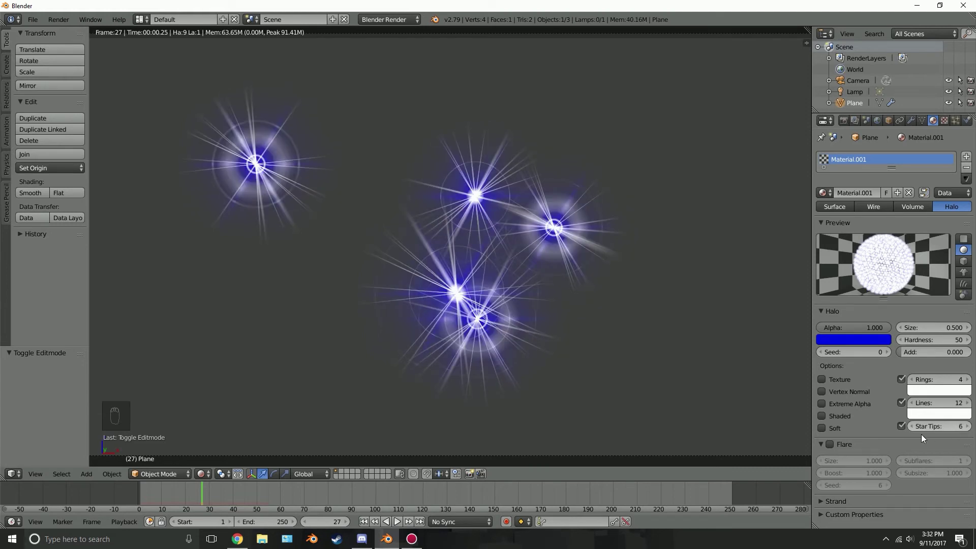
Compare Soft, Shaded, Extreme Alpha and Texture halo options, leaving them unchecked
{"action": "left_click", "coordinate": [826, 428]}
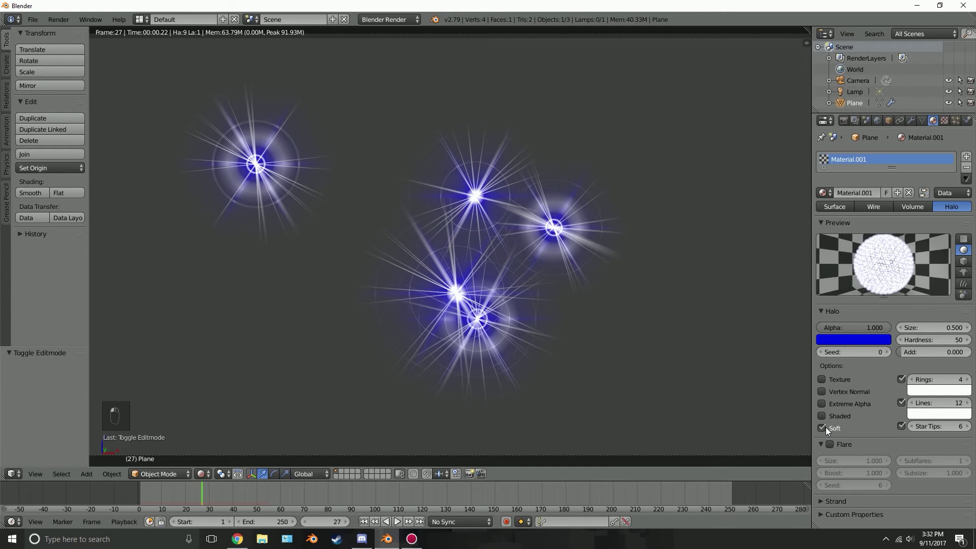
{"action": "left_click", "coordinate": [822, 428]}
{"action": "left_click", "coordinate": [821, 428]}
{"action": "left_click", "coordinate": [822, 428]}
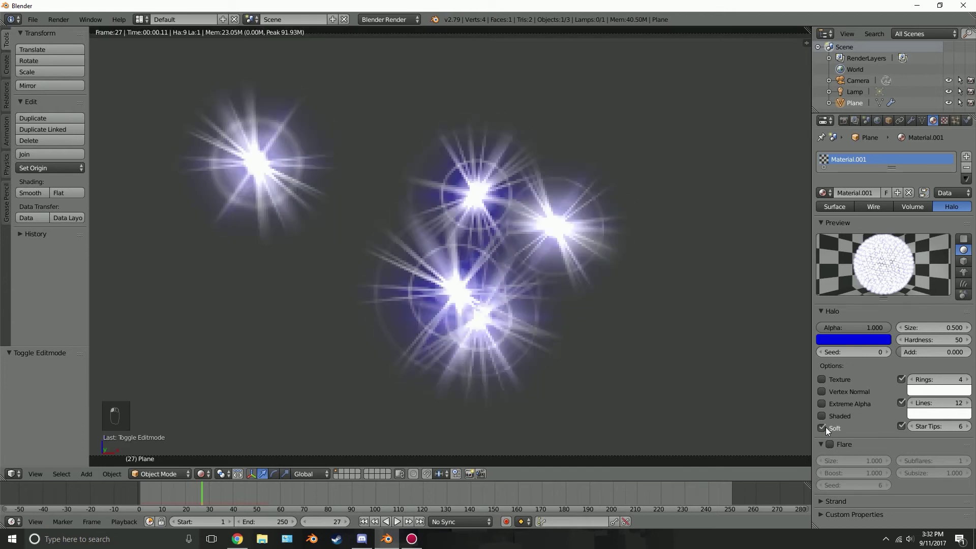
{"action": "left_click", "coordinate": [822, 428]}
{"action": "left_click", "coordinate": [822, 428]}
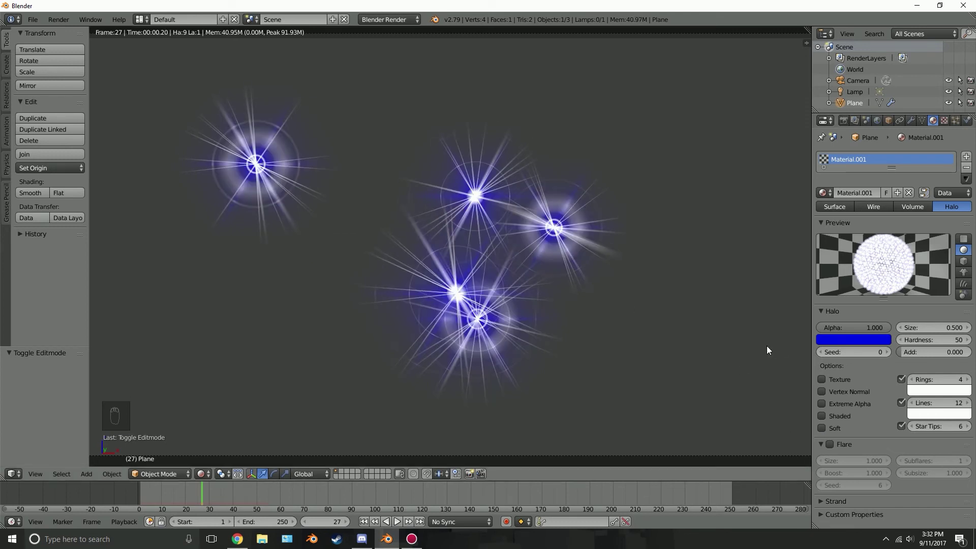
{"action": "left_click", "coordinate": [821, 416]}
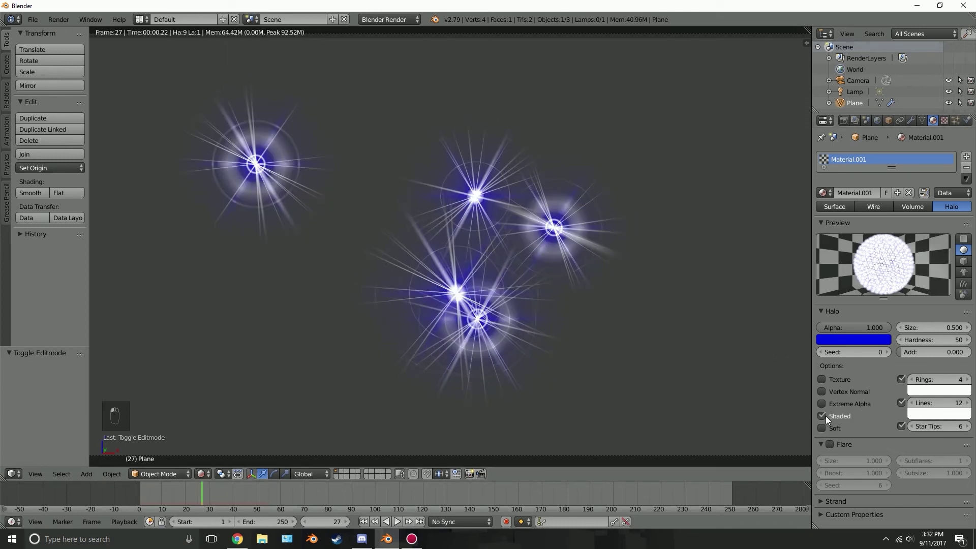
{"action": "left_click", "coordinate": [821, 416]}
{"action": "left_click", "coordinate": [821, 403]}
{"action": "left_click", "coordinate": [830, 379]}
{"action": "left_click", "coordinate": [859, 383]}
Try different halo hardness values and double the halo size to 1.000
{"action": "left_click_drag", "start_coordinate": [940, 342], "coordinate": [884, 342]}
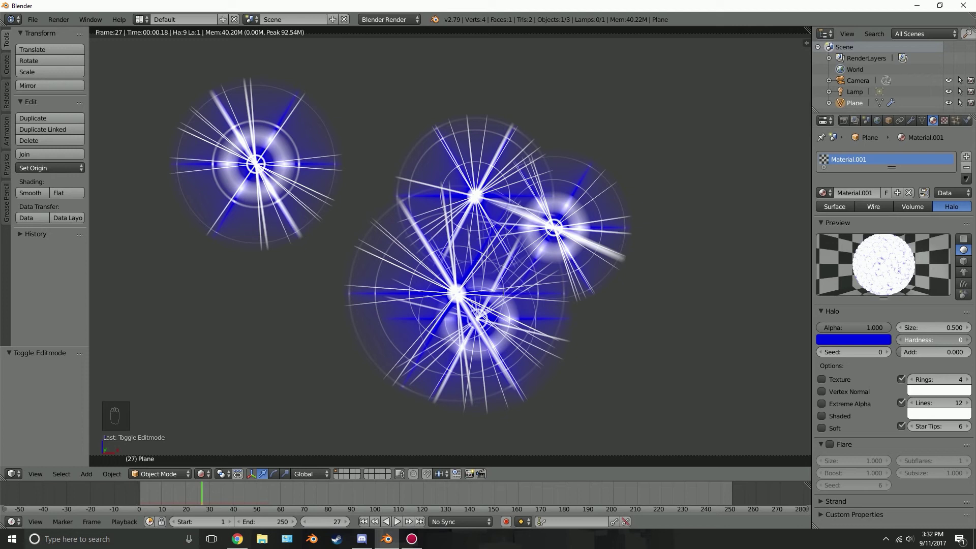
{"action": "left_click_drag", "start_coordinate": [884, 342], "coordinate": [955, 341]}
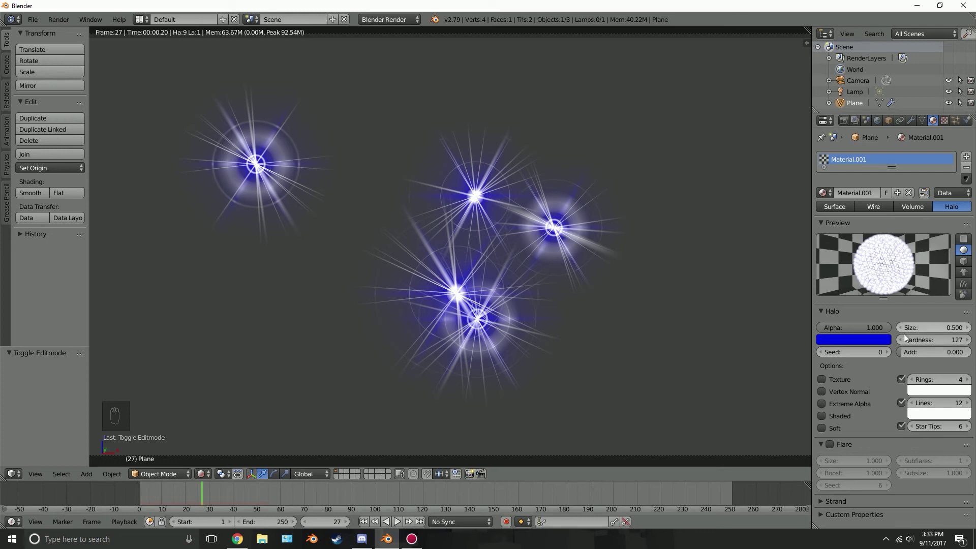
{"action": "left_click_drag", "start_coordinate": [918, 329], "coordinate": [945, 330]}
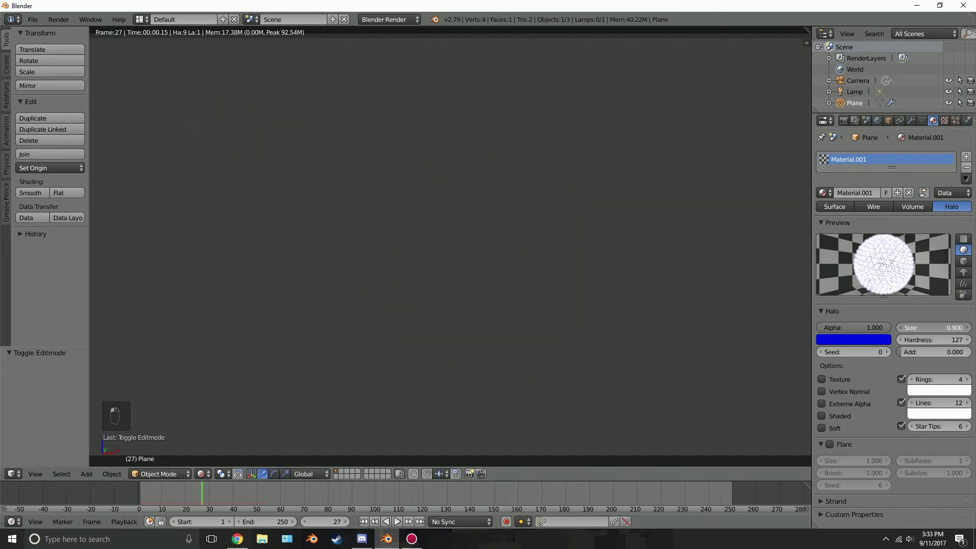
{"action": "key", "text": "KP_0"}
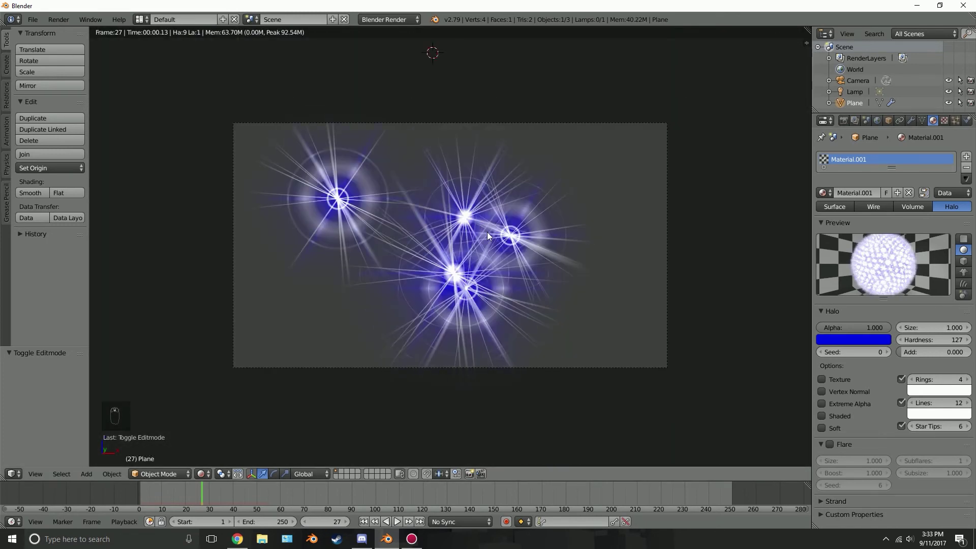
{"action": "scroll", "coordinate": [521, 252], "scroll_direction": "up", "scroll_amount": 1}
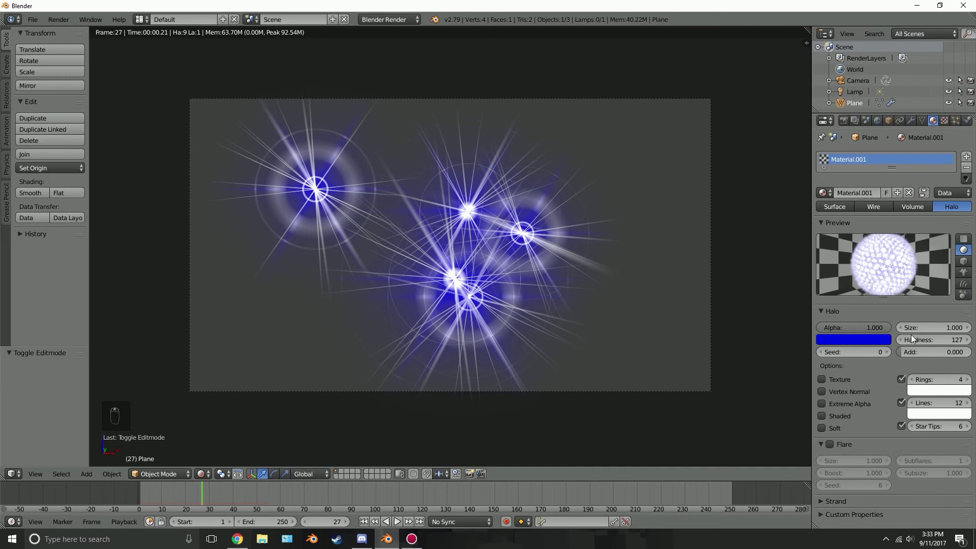
Settle halo hardness at 117 and the Add value at 0.590
{"action": "left_click_drag", "start_coordinate": [933, 339], "coordinate": [887, 340]}
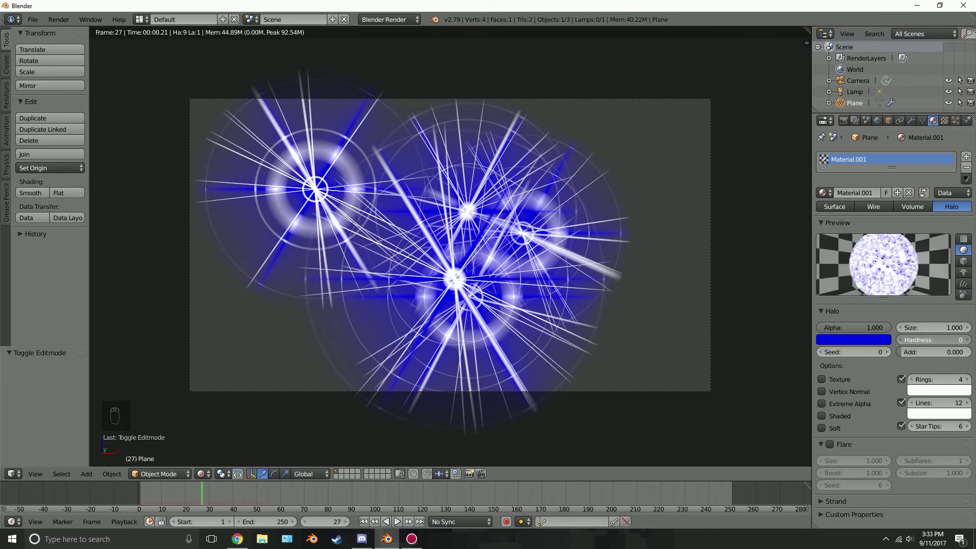
{"action": "left_click_drag", "start_coordinate": [887, 340], "coordinate": [917, 347]}
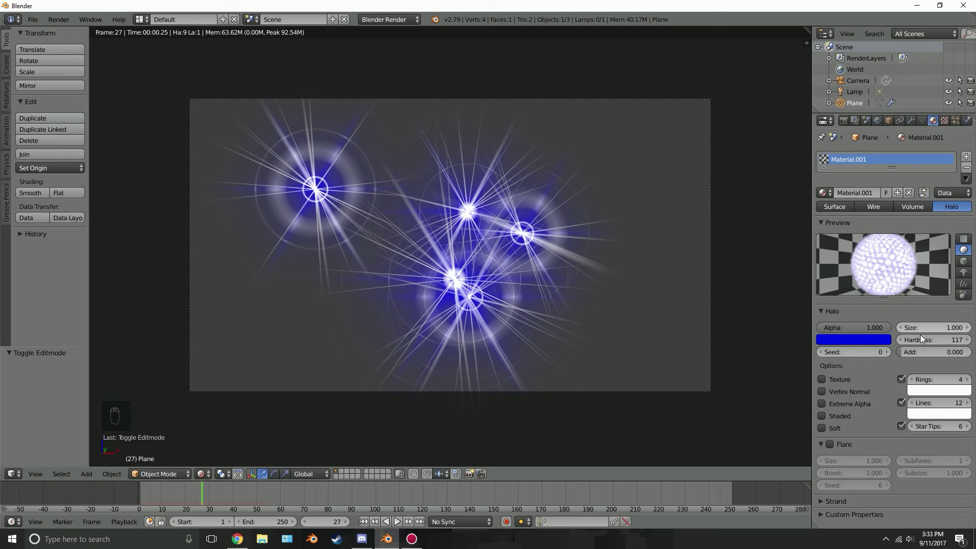
{"action": "left_click_drag", "start_coordinate": [914, 352], "coordinate": [962, 351]}
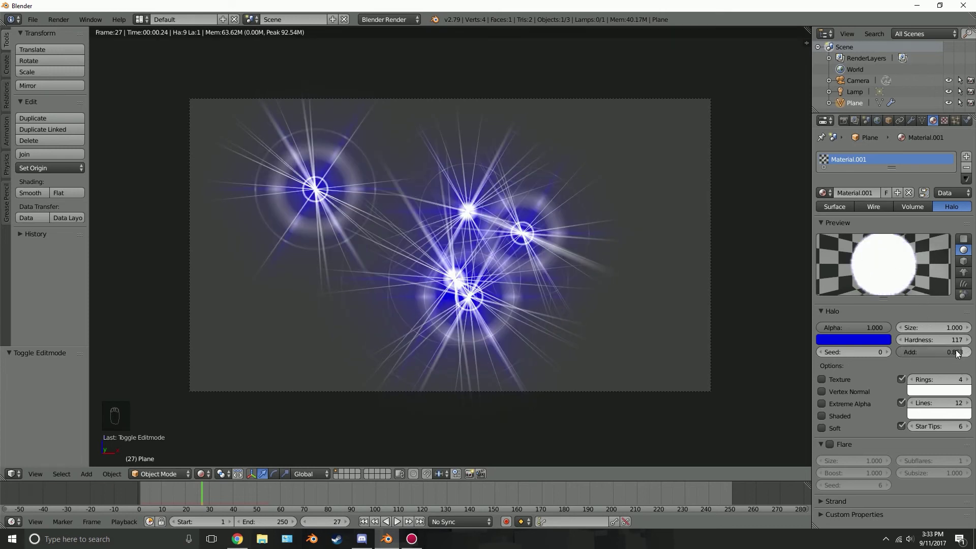
{"action": "left_click_drag", "start_coordinate": [960, 352], "coordinate": [943, 351]}
Turn the World horizon colour black and drag the Resolution percentage to 100%
{"action": "left_click", "coordinate": [878, 121]}
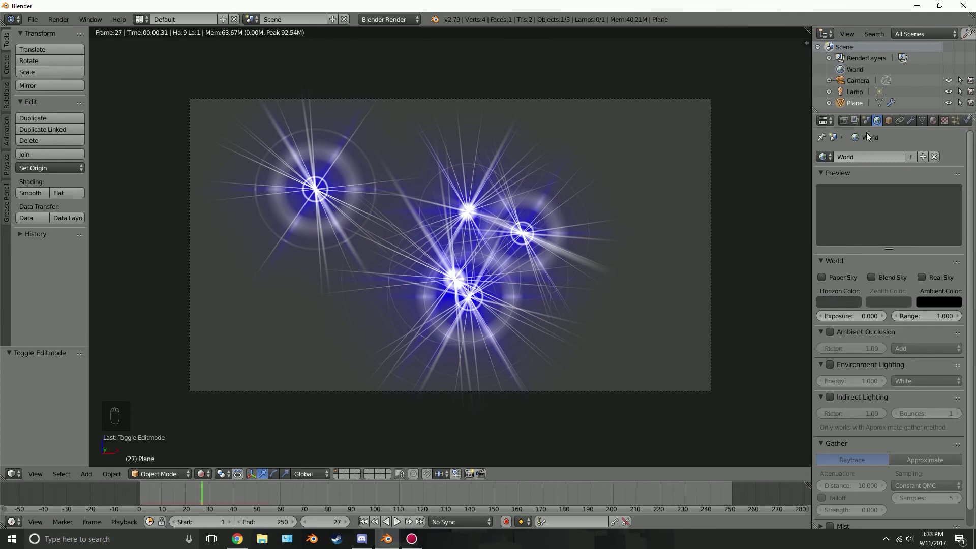
{"action": "left_click", "coordinate": [839, 301]}
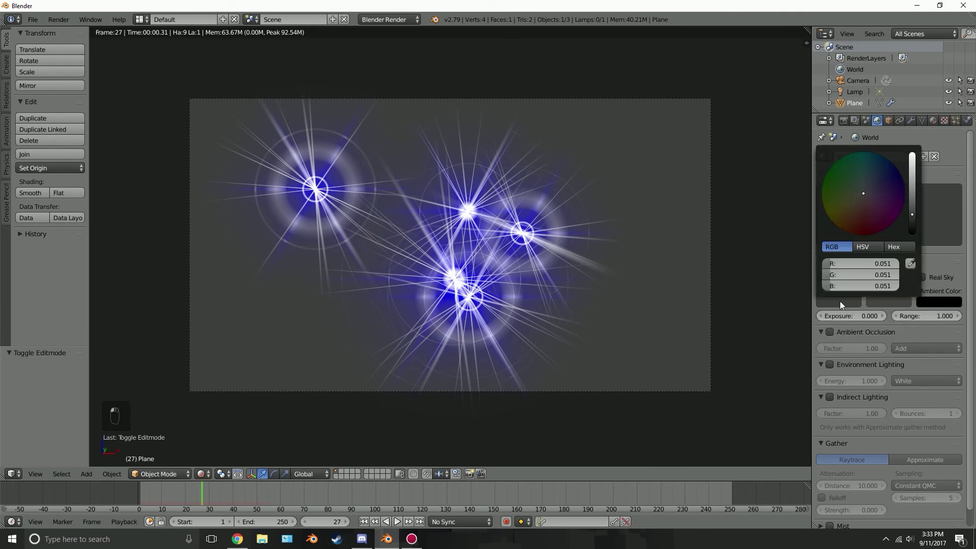
{"action": "left_click_drag", "start_coordinate": [914, 221], "coordinate": [912, 235]}
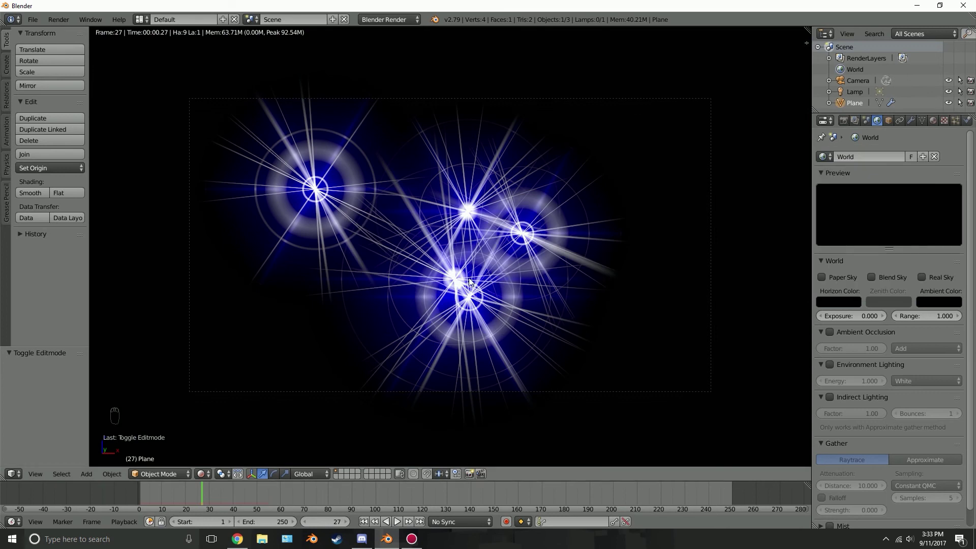
{"action": "left_click", "coordinate": [844, 120]}
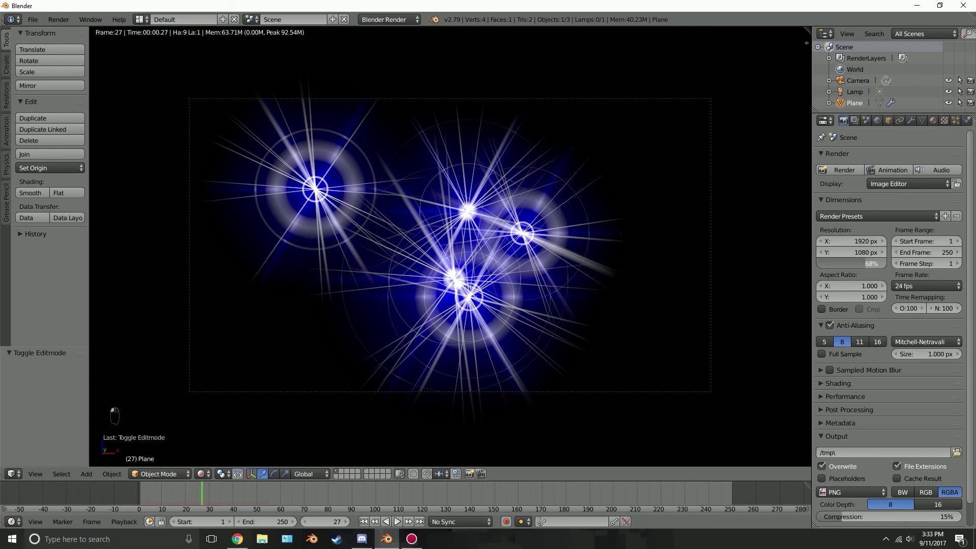
{"action": "left_click_drag", "start_coordinate": [847, 265], "coordinate": [886, 262]}
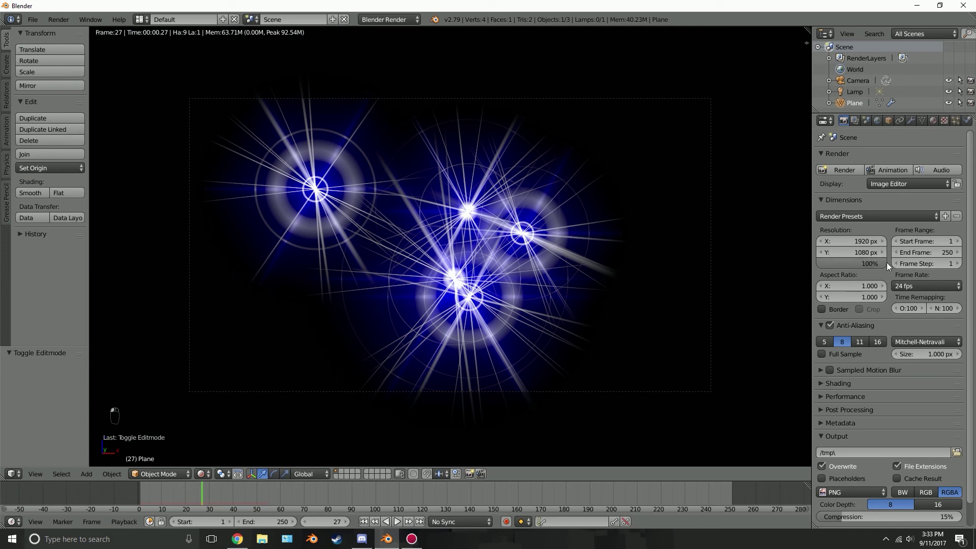
Render the 1920×1080 image of blue starburst halos, keeping Blender Render selected
{"action": "left_click", "coordinate": [843, 168]}
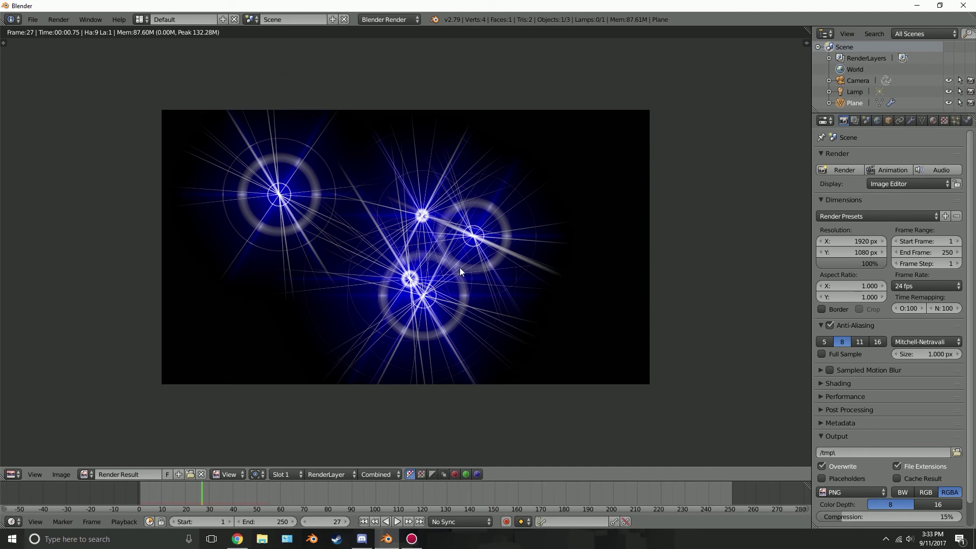
{"action": "scroll", "coordinate": [459, 267], "scroll_direction": "up", "scroll_amount": 1}
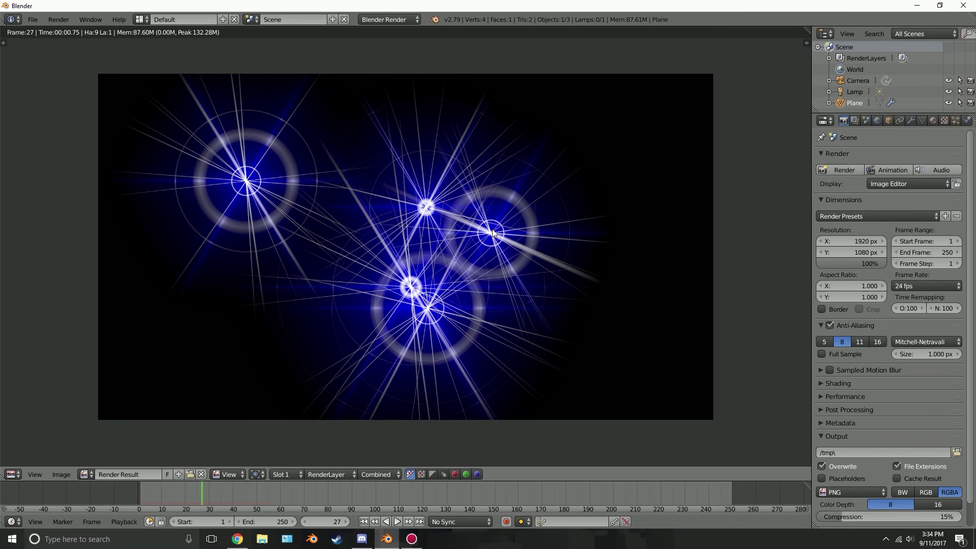
{"action": "scroll", "coordinate": [756, 77], "scroll_direction": "up", "scroll_amount": 2}
{"action": "scroll", "coordinate": [660, 193], "scroll_direction": "down", "scroll_amount": 2}
{"action": "left_click", "coordinate": [399, 20]}
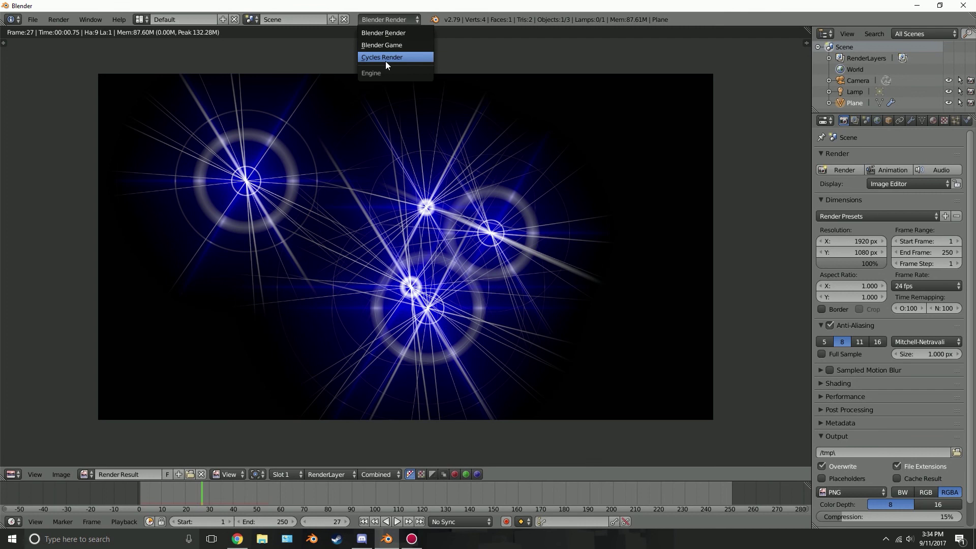
{"action": "left_click", "coordinate": [400, 32]}
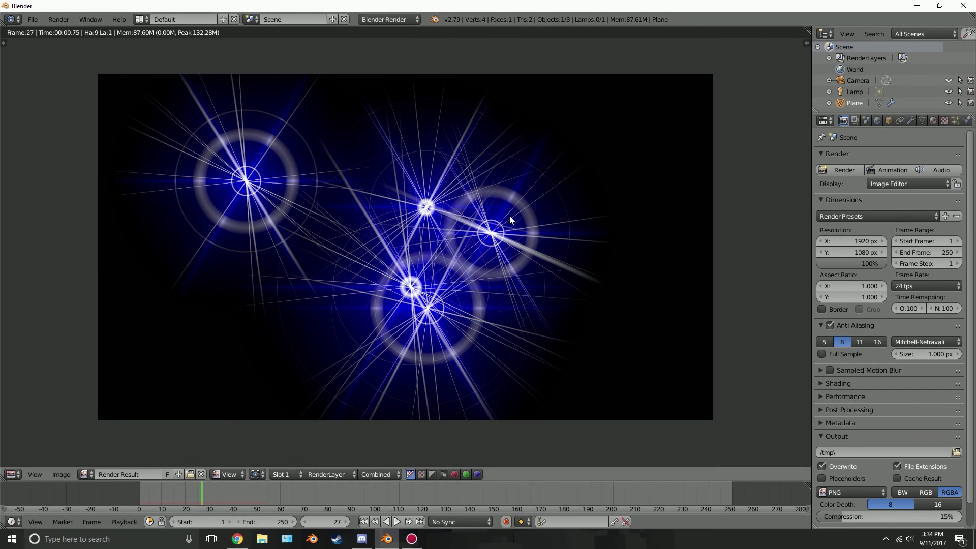